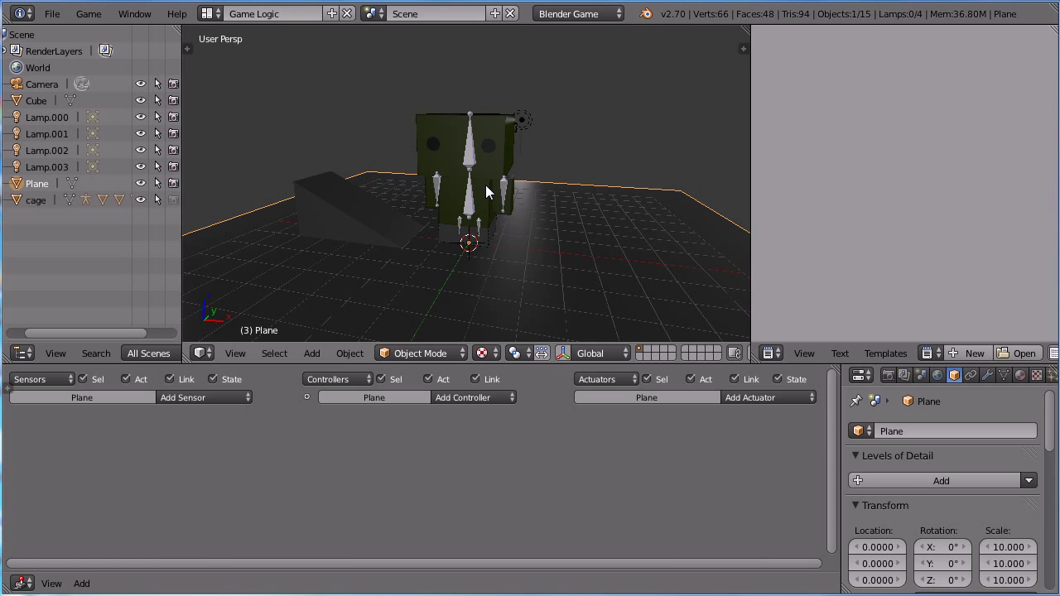
# - Duplicate the head in place and clear head.001's parent so it leaves the armature
pyautogui.rightClick(508, 142)
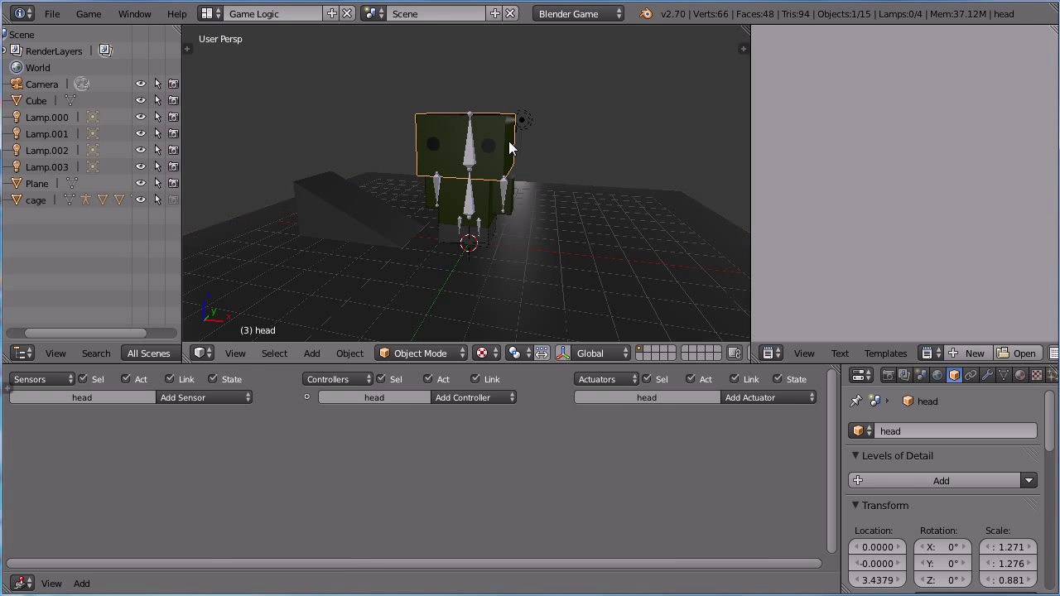
pyautogui.hotkey('shift', 'd')
pyautogui.rightClick(461, 154)
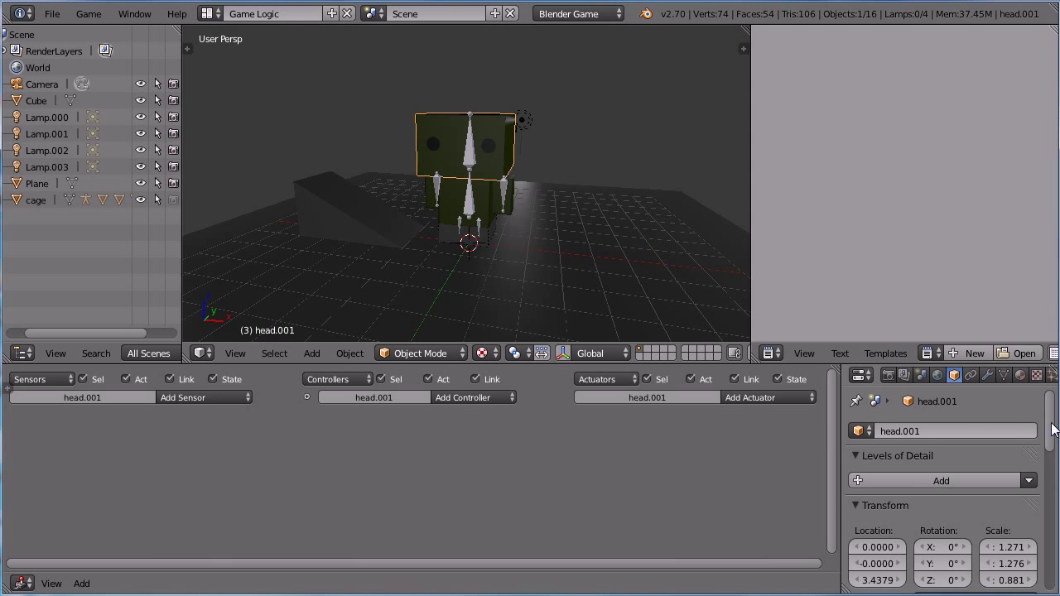
pyautogui.moveTo(1053, 429); pyautogui.dragTo(1048, 496)
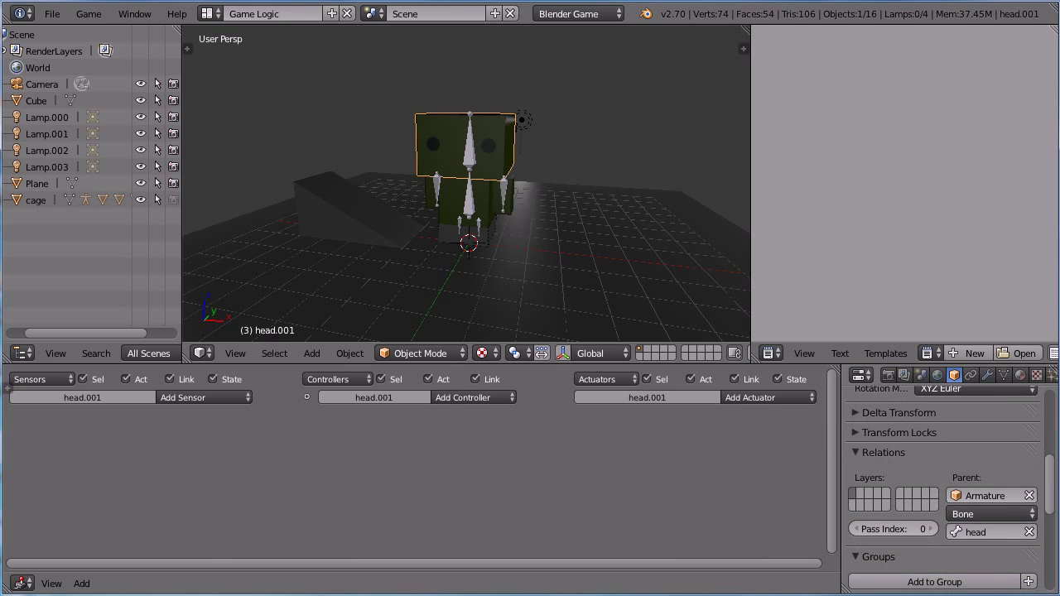
pyautogui.click(1029, 495)
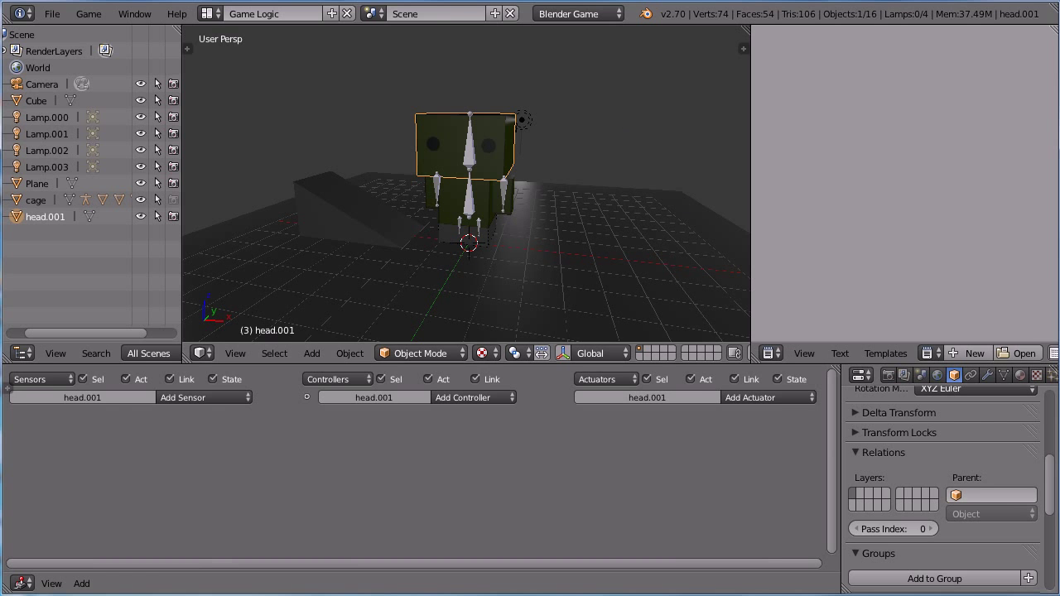
# - Duplicate the body in place and unparent body.001 from the armature
pyautogui.rightClick(487, 209)
pyautogui.hotkey('shift', 'd')
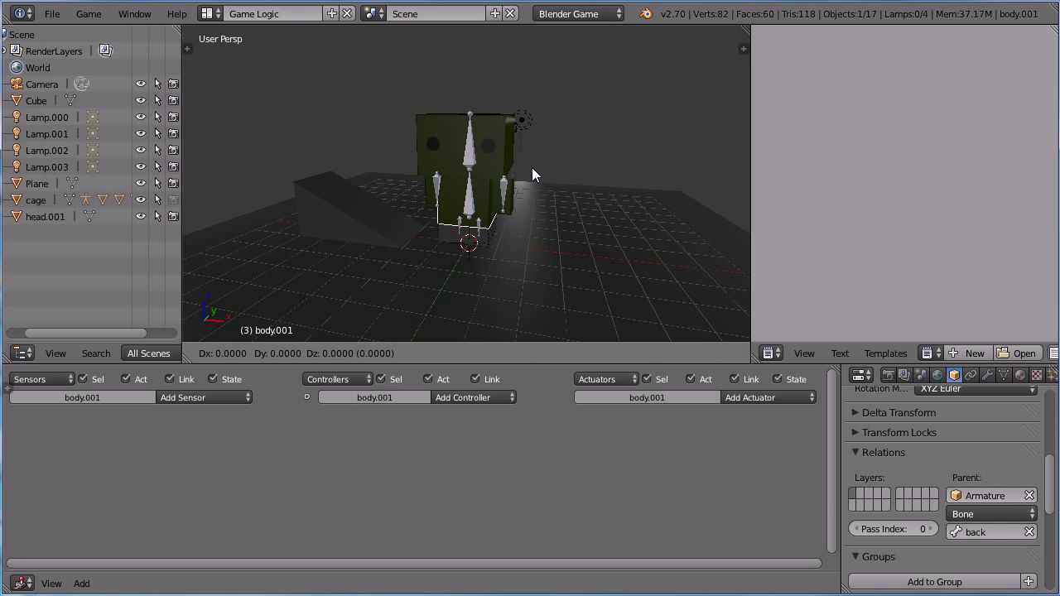
pyautogui.click(533, 169)
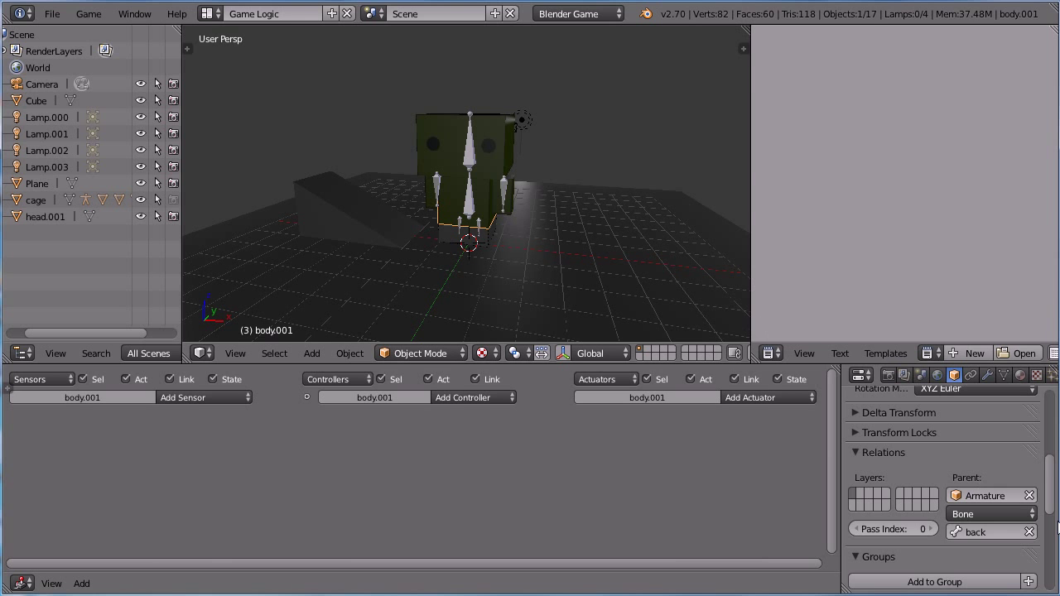
pyautogui.click(1029, 495)
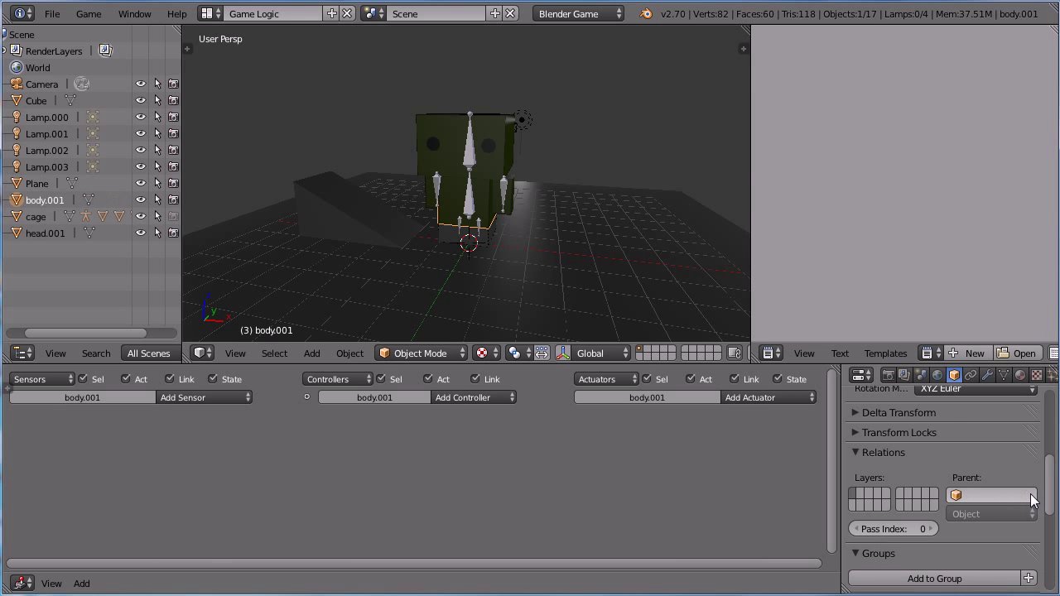
# - Make in-place copies of the left and right arms and clear their parent
pyautogui.rightClick(511, 204)
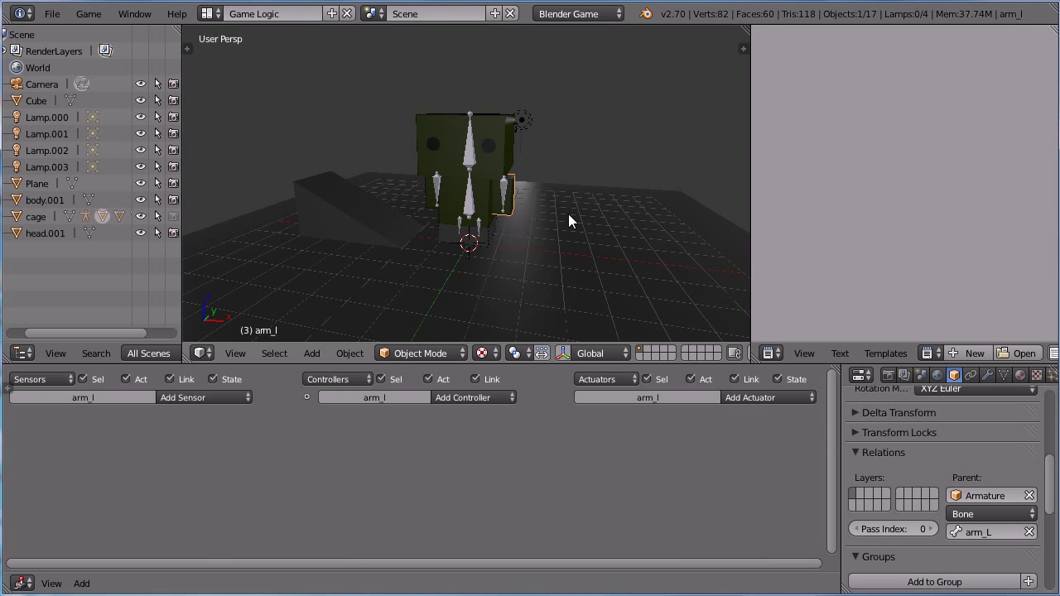
pyautogui.hotkey('shift', 'd')
pyautogui.press('Escape')
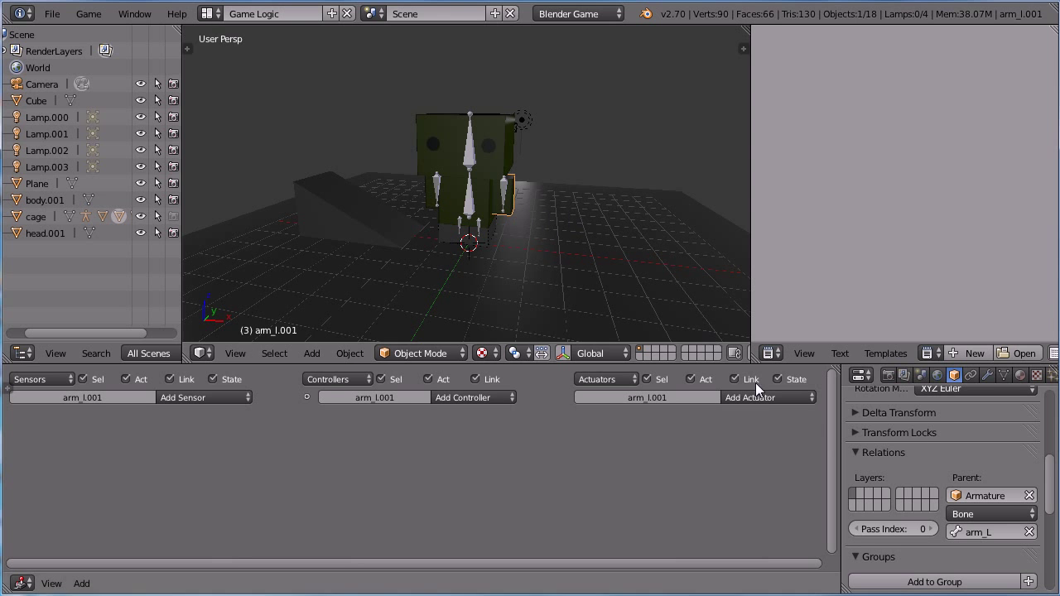
pyautogui.click(1029, 495)
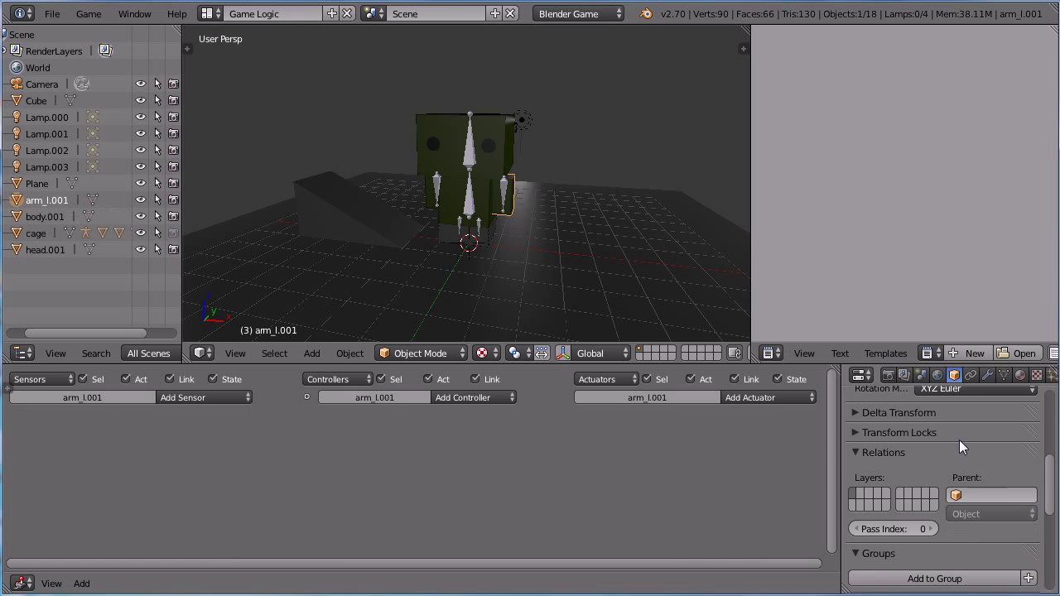
pyautogui.rightClick(432, 209)
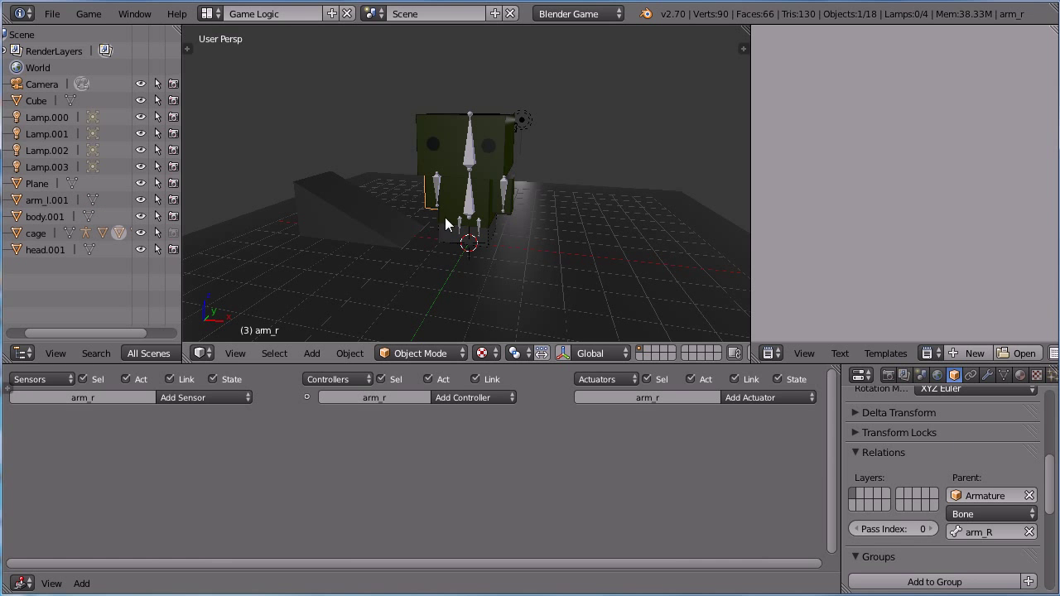
pyautogui.hotkey('shift', 'd')
pyautogui.rightClick(619, 269)
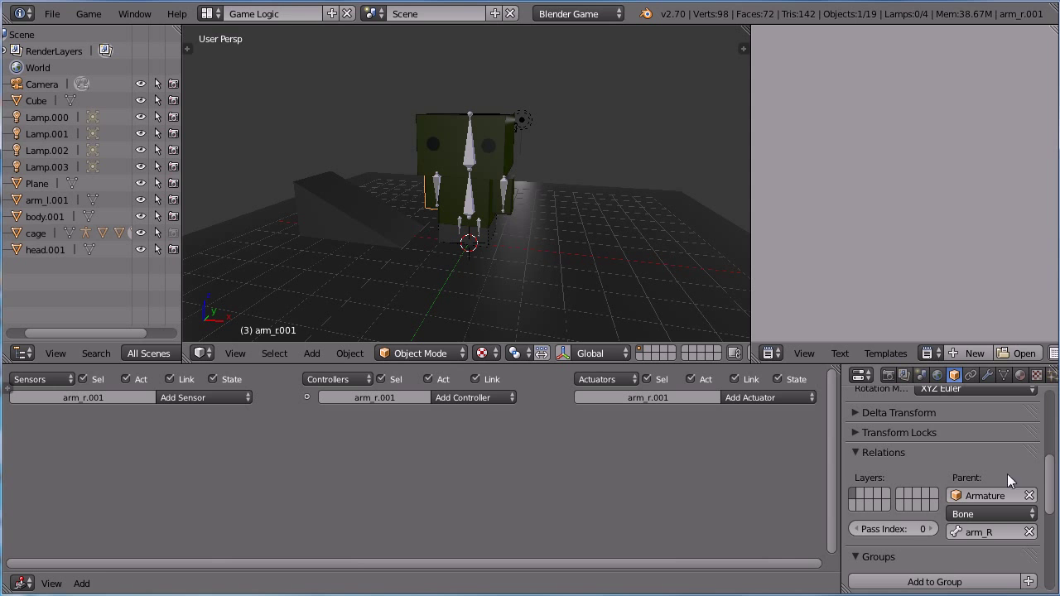
pyautogui.click(1028, 495)
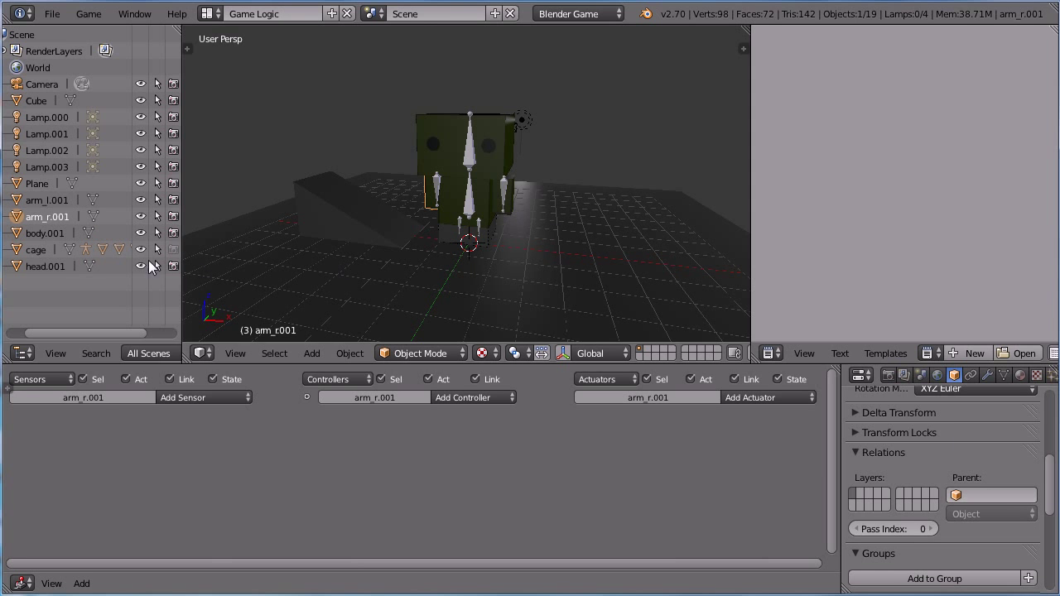
# - Hide the old cage, then make unparented in-place copies of the right and left legs
pyautogui.click(139, 249)
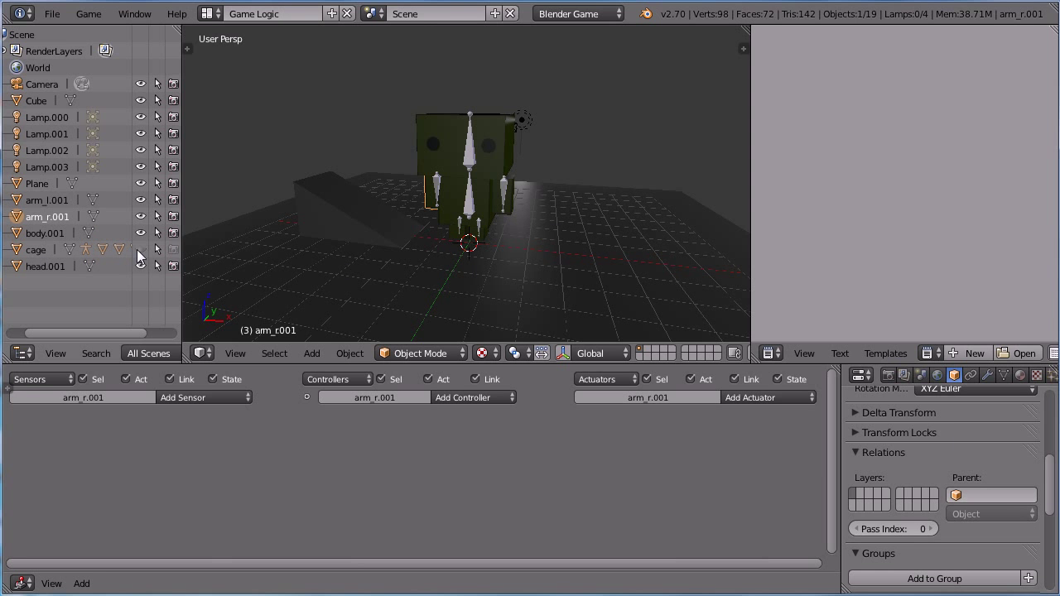
pyautogui.rightClick(487, 240)
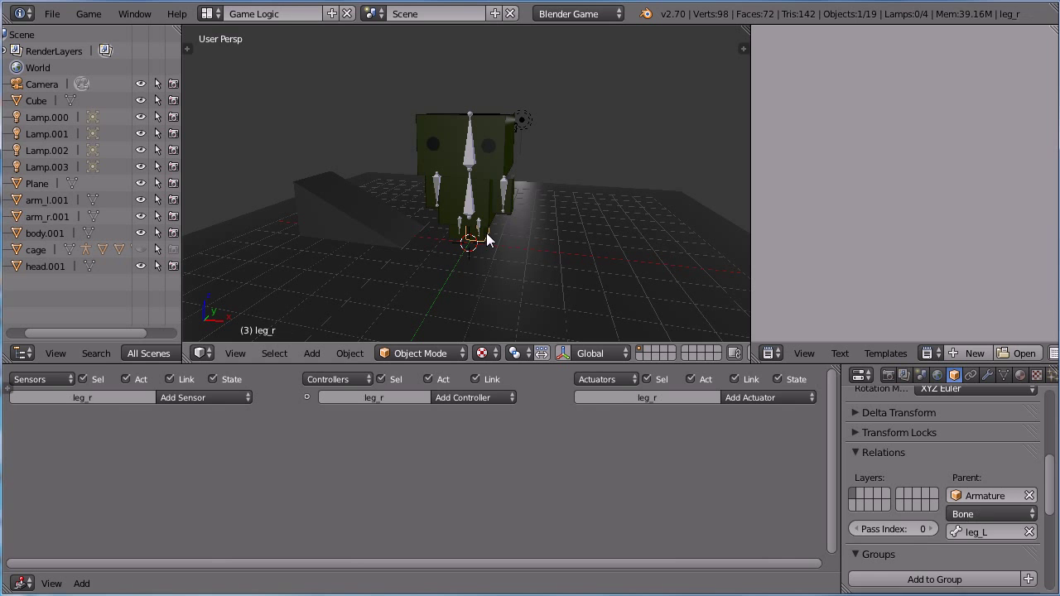
pyautogui.hotkey('shift', 'd')
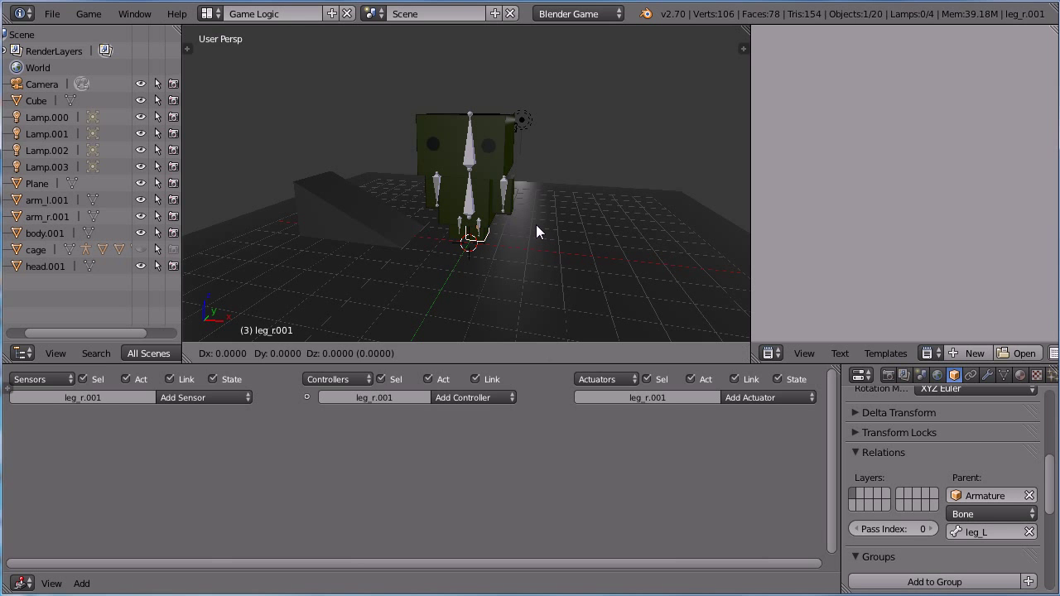
pyautogui.rightClick(536, 224)
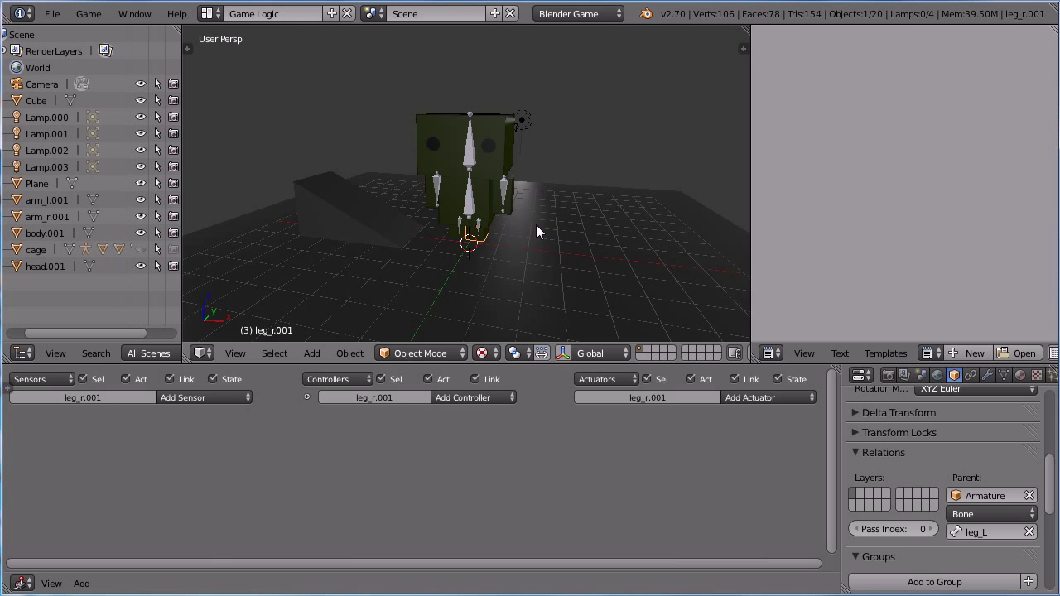
pyautogui.click(1028, 495)
pyautogui.rightClick(450, 239)
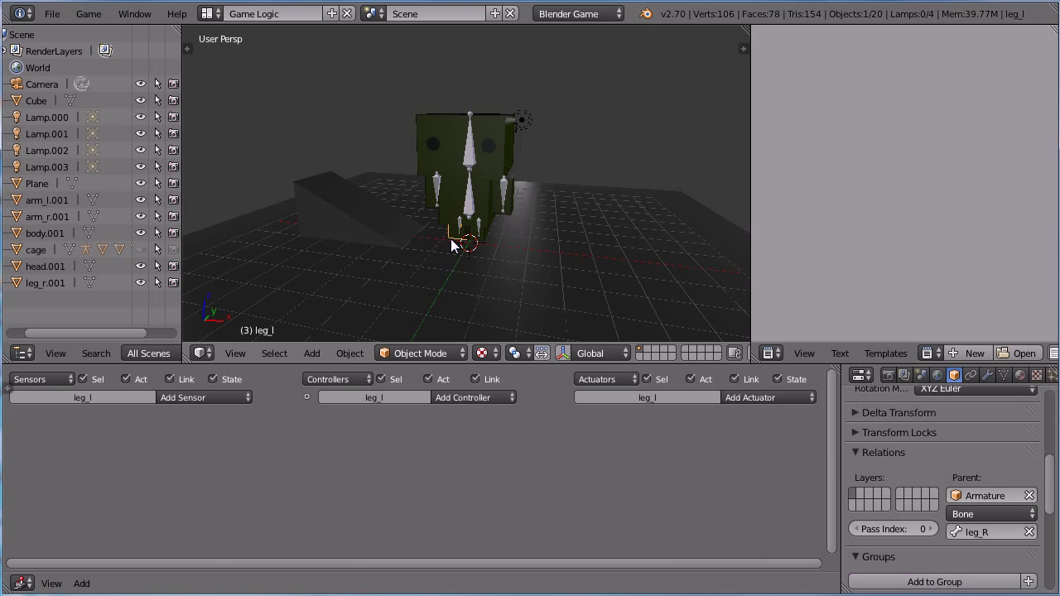
pyautogui.hotkey('shift', 'd')
pyautogui.rightClick(566, 256)
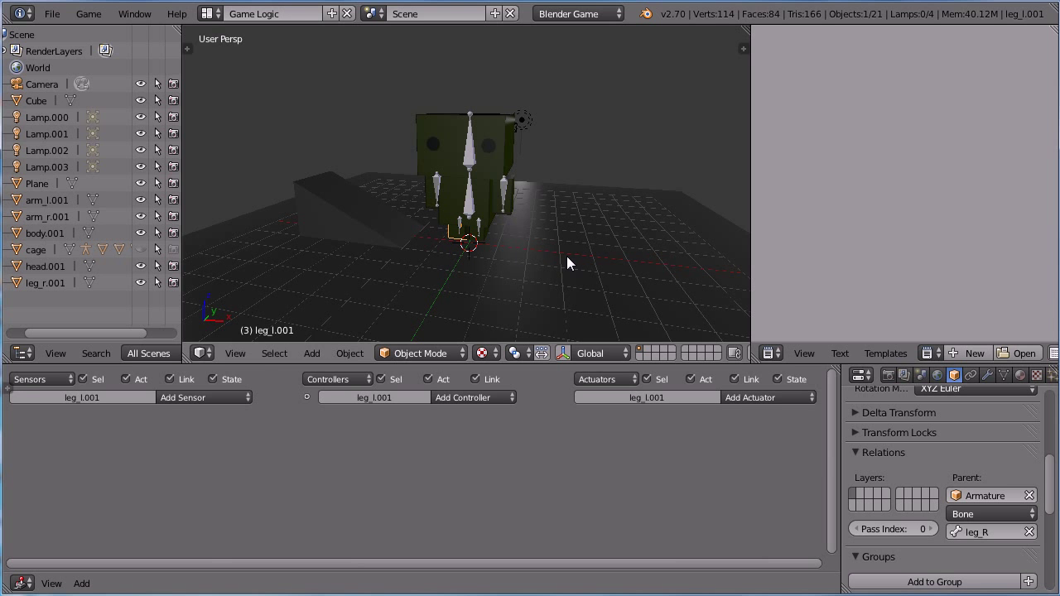
pyautogui.click(1028, 495)
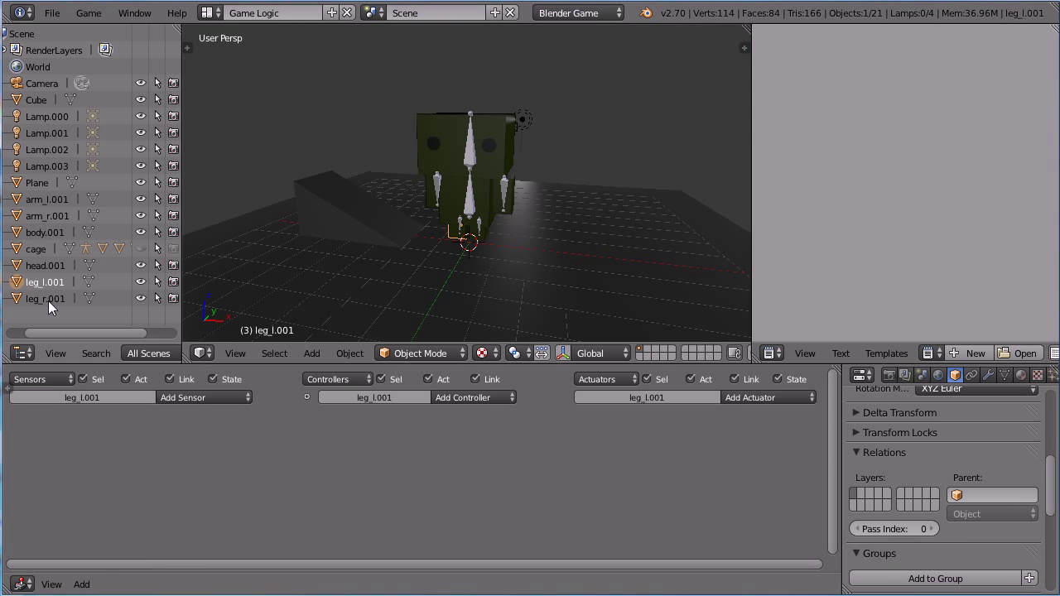
# - Select all six .001 copies and join them into a single object
pyautogui.keyDown('ctrl'); pyautogui.click(53, 298); pyautogui.keyUp('ctrl')
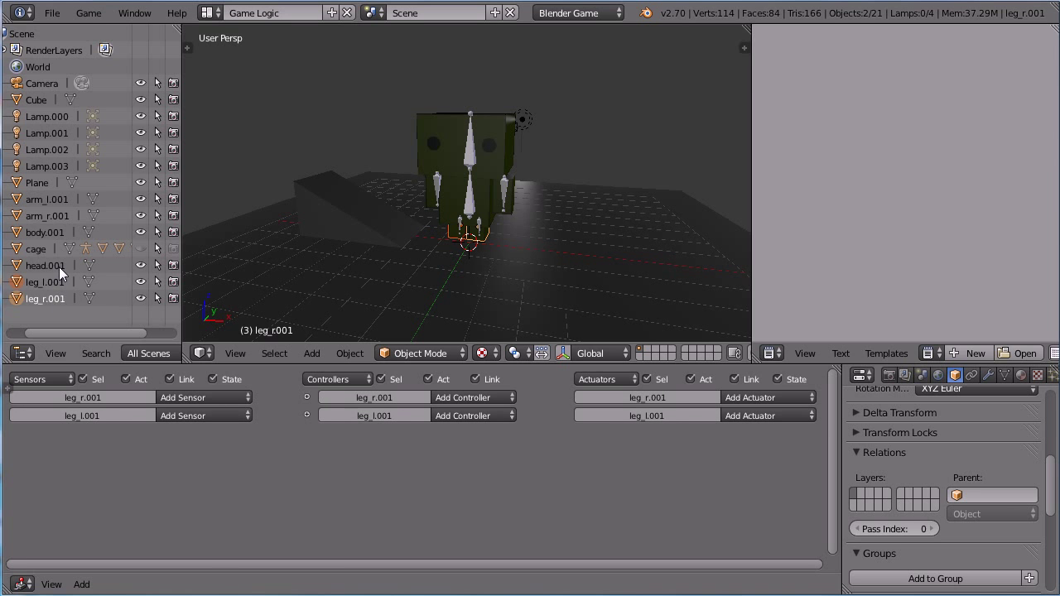
pyautogui.keyDown('ctrl'); pyautogui.click(59, 265); pyautogui.keyUp('ctrl')
pyautogui.keyDown('ctrl'); pyautogui.click(38, 232); pyautogui.keyUp('ctrl')
pyautogui.keyDown('ctrl'); pyautogui.click(43, 216); pyautogui.keyUp('ctrl')
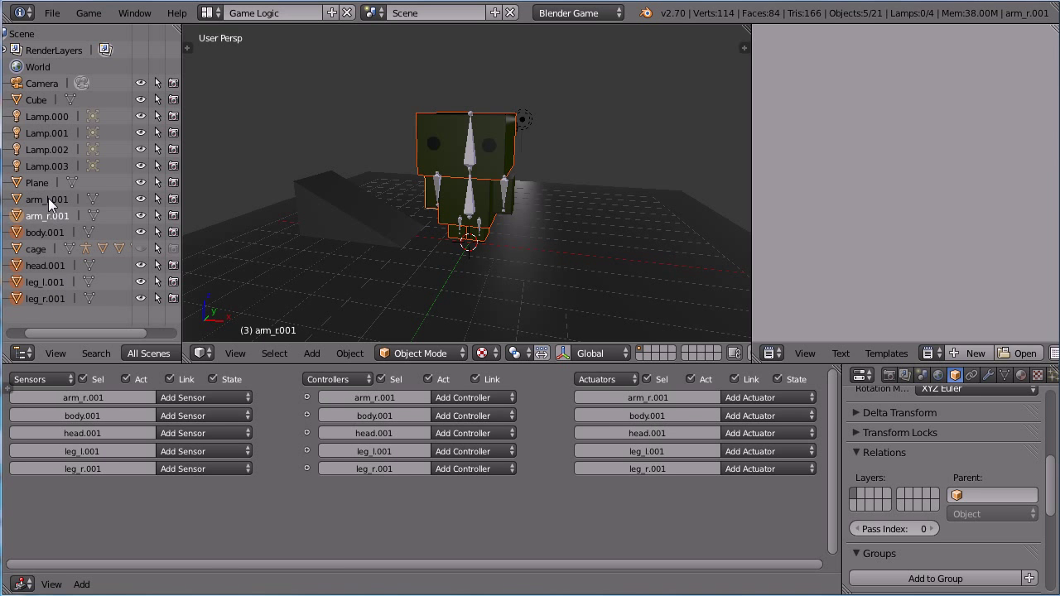
pyautogui.keyDown('ctrl'); pyautogui.click(48, 199); pyautogui.keyUp('ctrl')
pyautogui.click(343, 355)
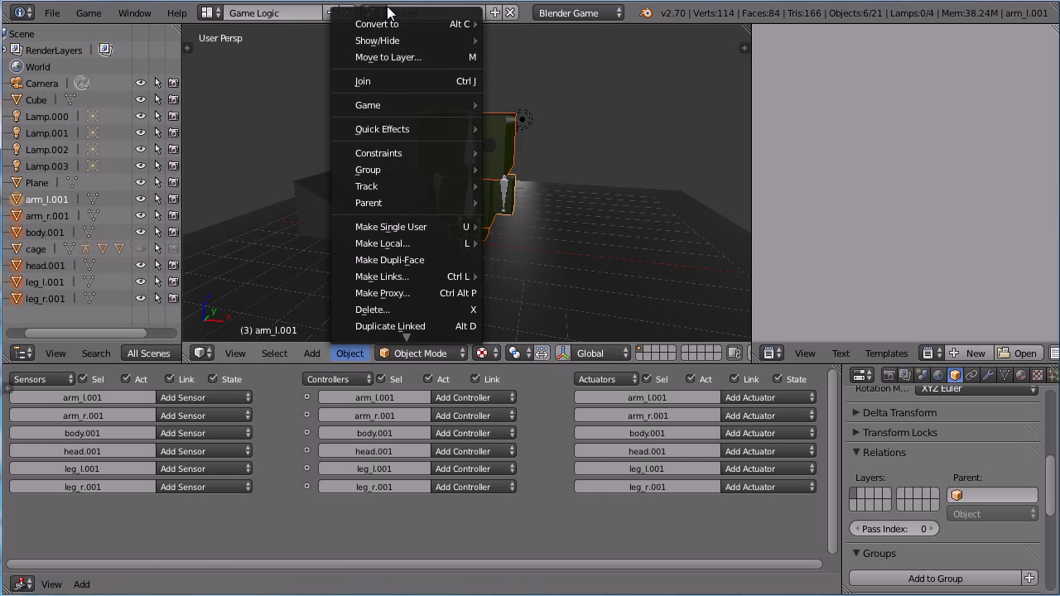
pyautogui.click(417, 80)
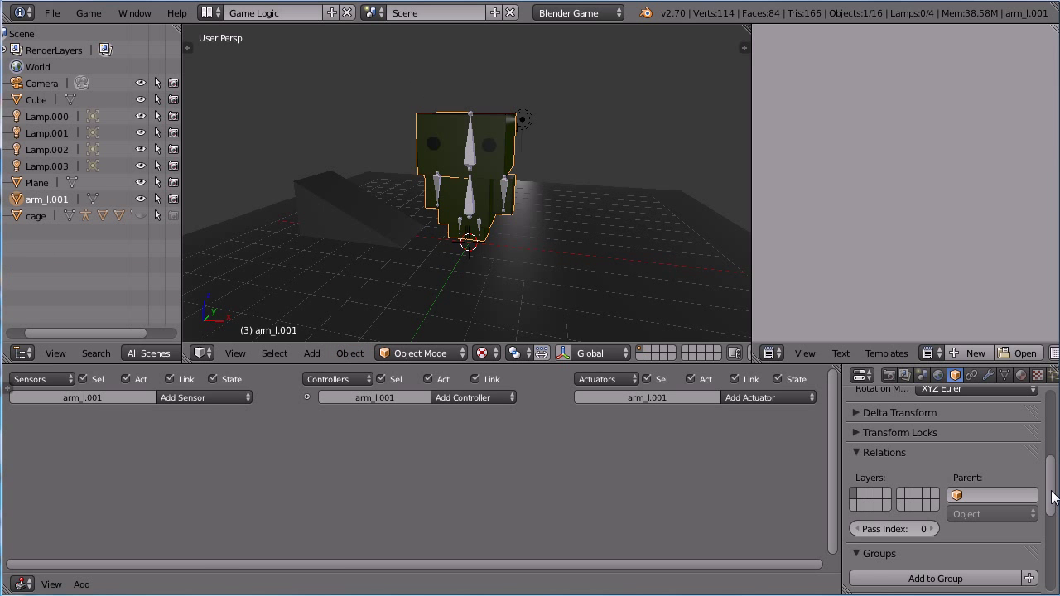
# - Rename the joined object to cage2
pyautogui.moveTo(1052, 501); pyautogui.dragTo(1050, 414)
pyautogui.click(933, 432)
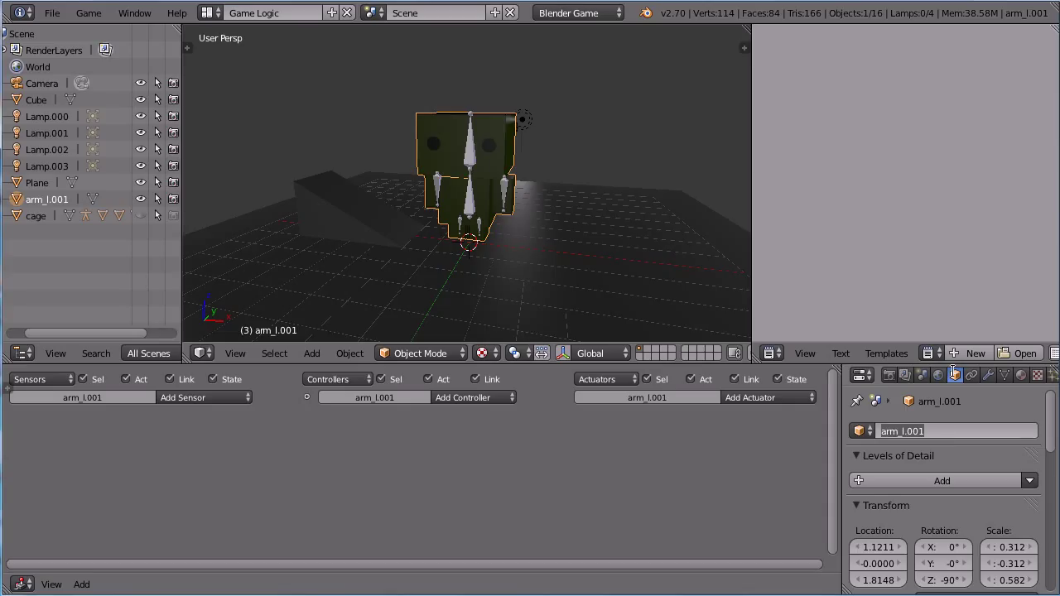
pyautogui.write('cag')
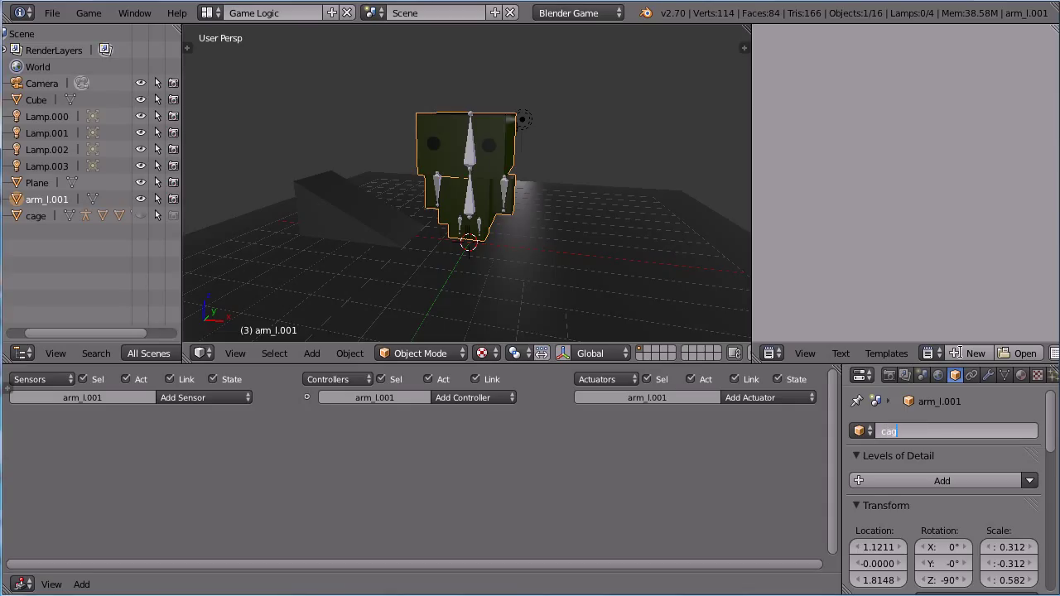
pyautogui.write('e2')
pyautogui.press('Return')
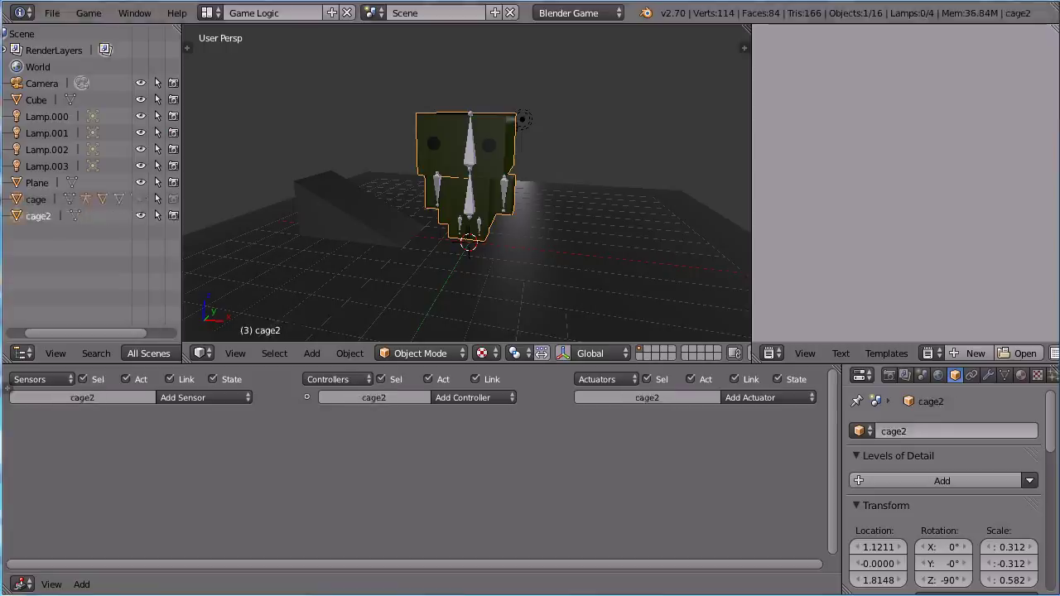
# - Unhide cage and copy its logic bricks onto cage2
pyautogui.click(141, 200)
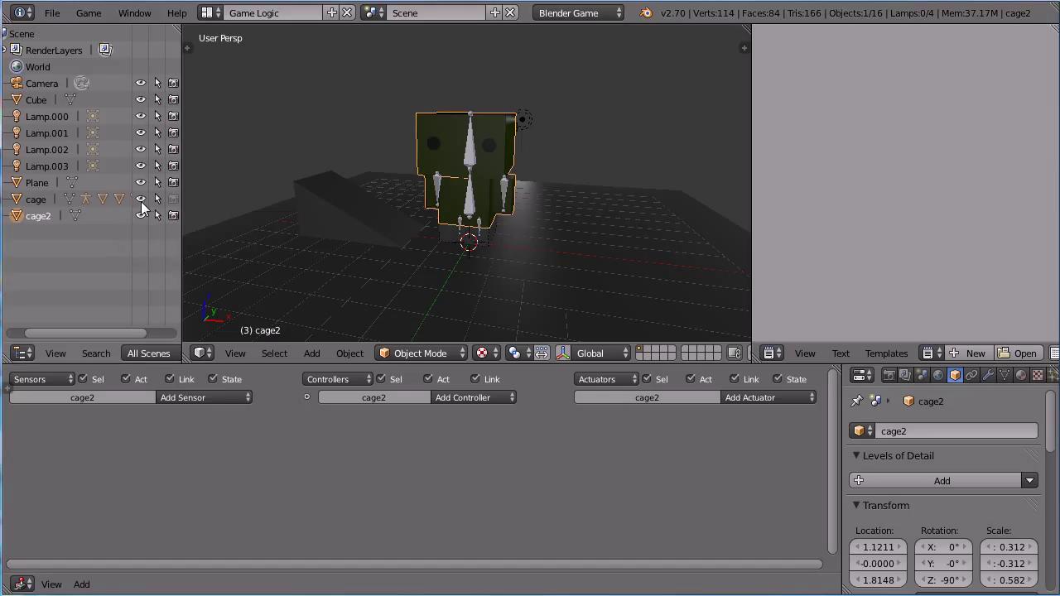
pyautogui.keyDown('ctrl'); pyautogui.click(34, 200); pyautogui.keyUp('ctrl')
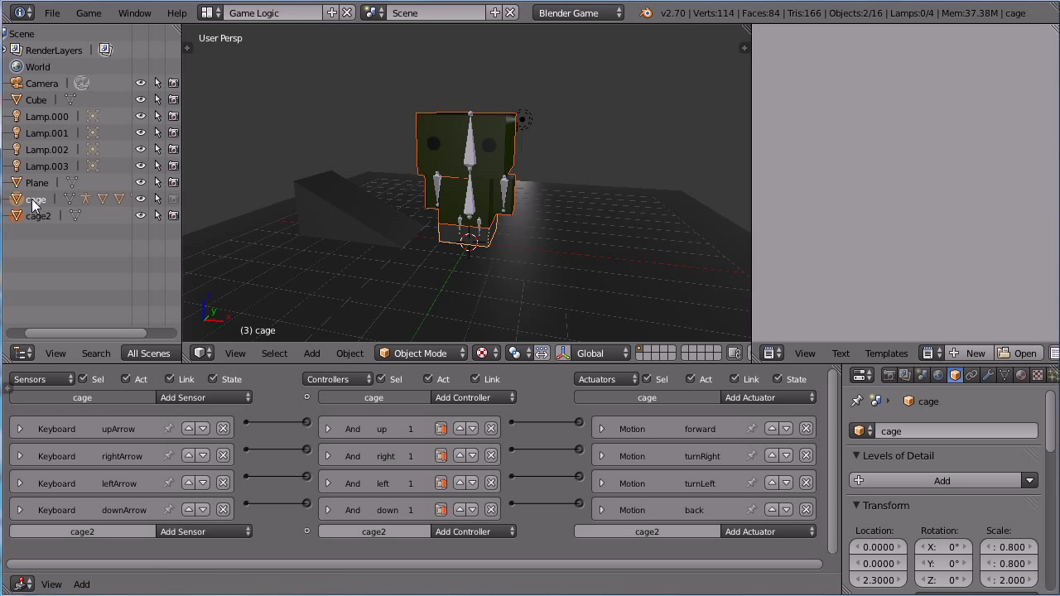
pyautogui.click(349, 353)
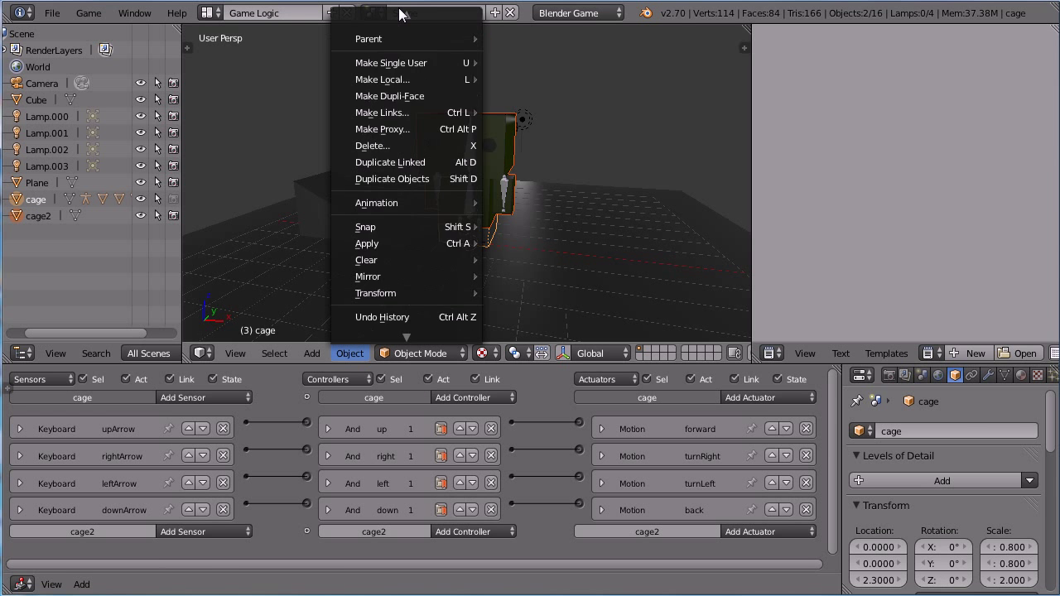
pyautogui.moveTo(398, 88)
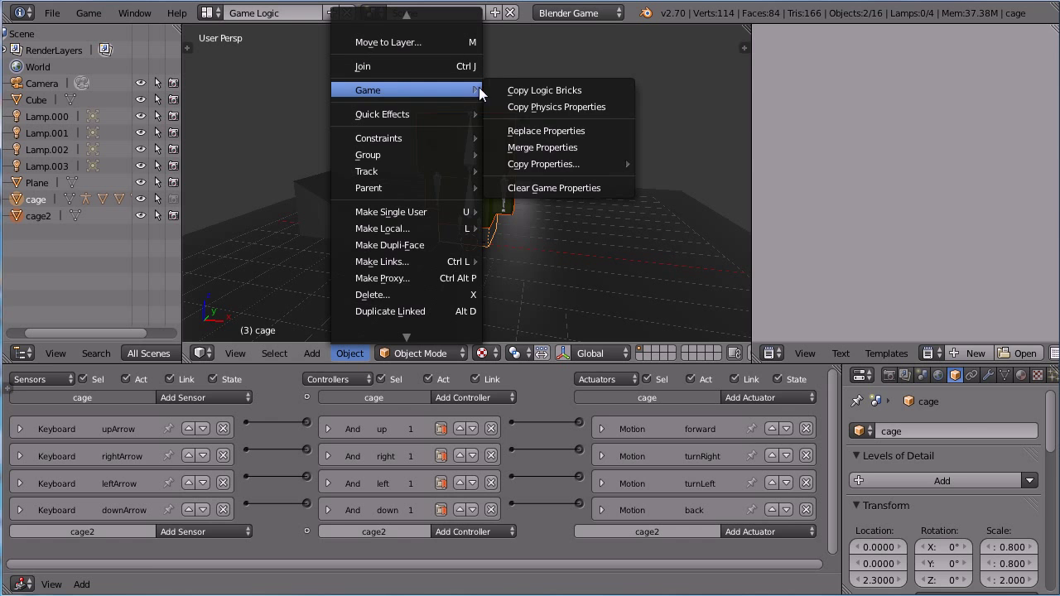
pyautogui.click(597, 89)
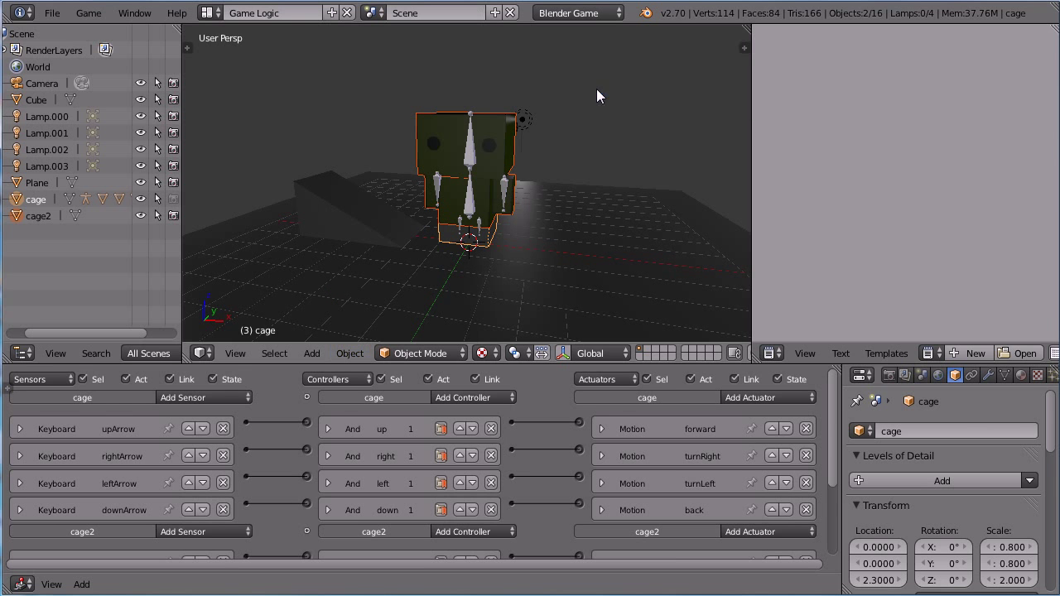
# - Delete the original cage object
pyautogui.moveTo(832, 398); pyautogui.dragTo(836, 428)
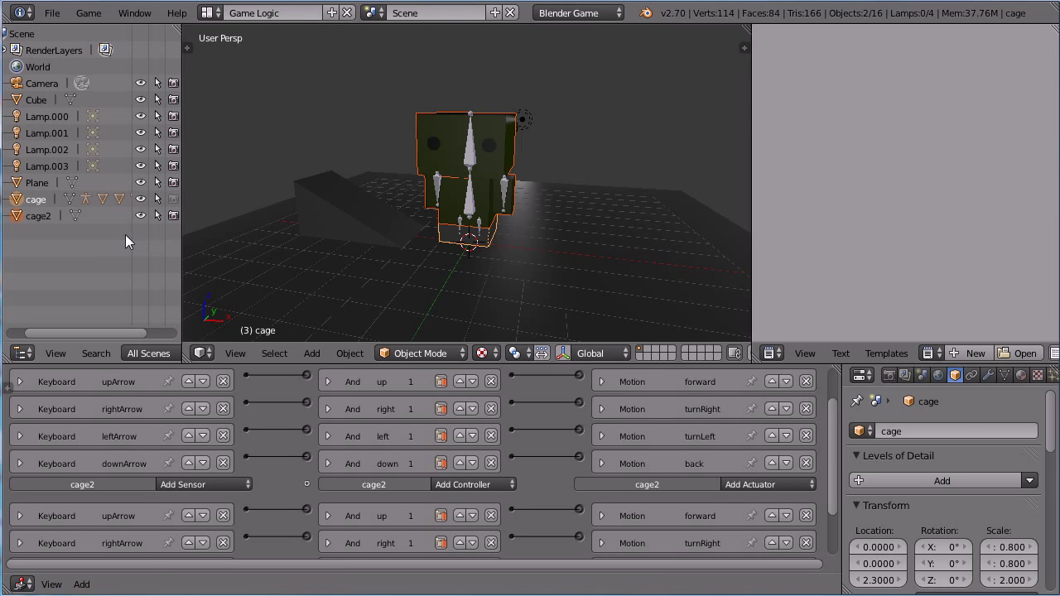
pyautogui.click(35, 199)
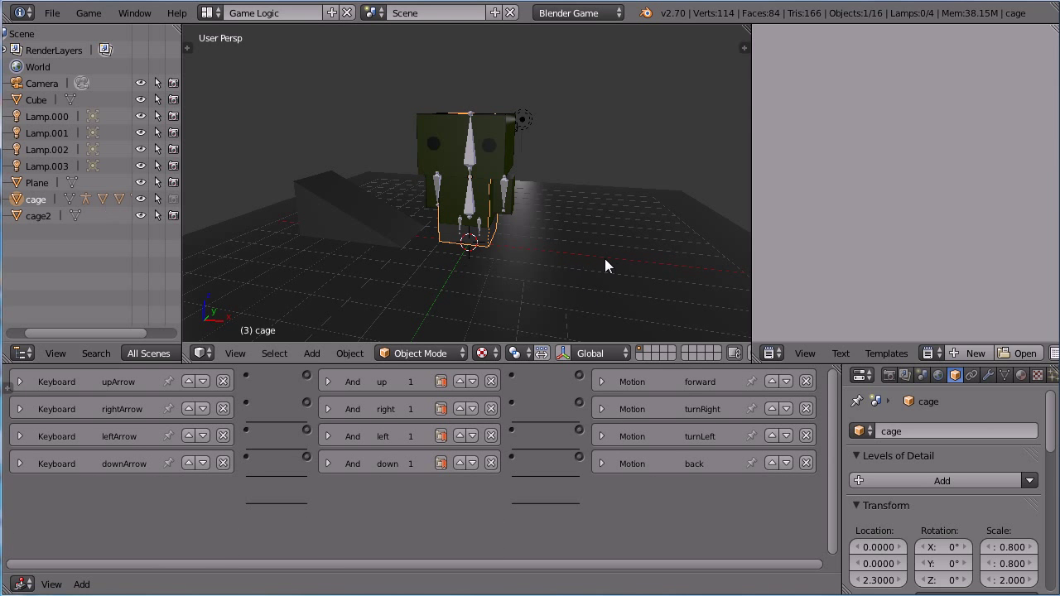
pyautogui.press('x')
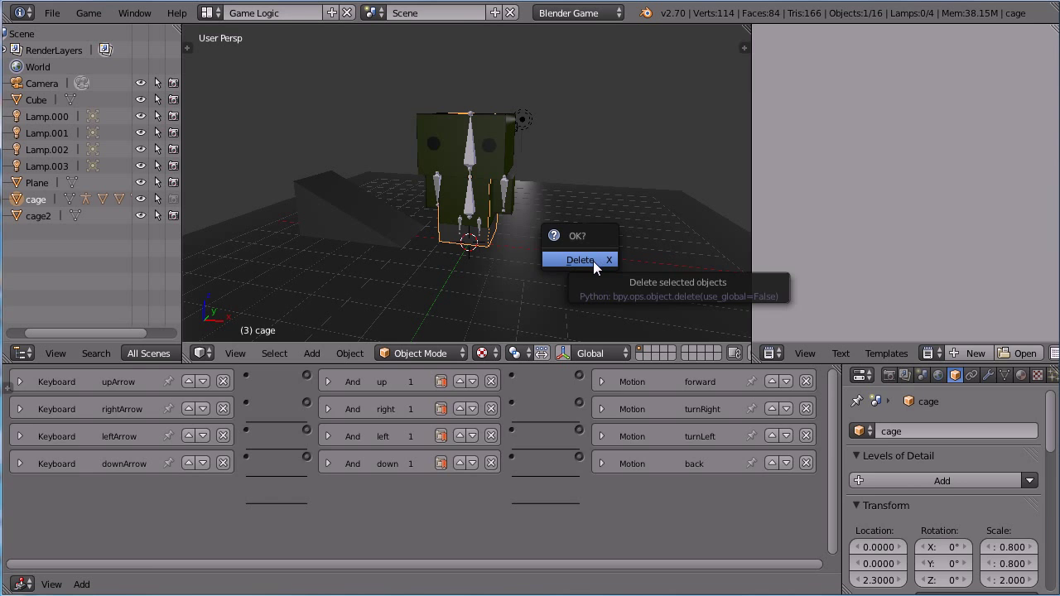
pyautogui.click(593, 261)
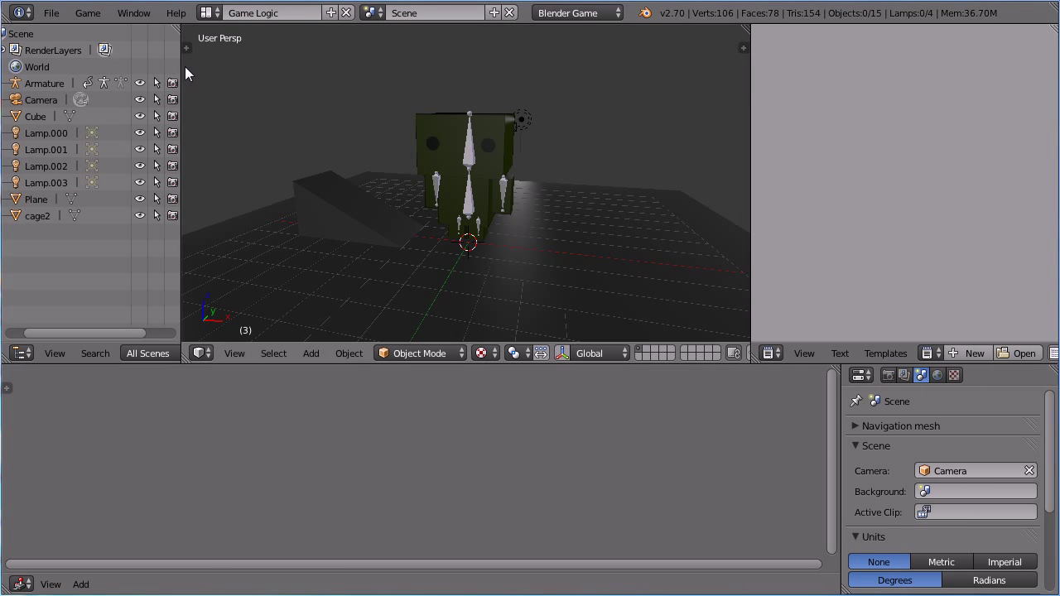
# - Set cage2's physics type to Character and enable Invisible
pyautogui.click(45, 218)
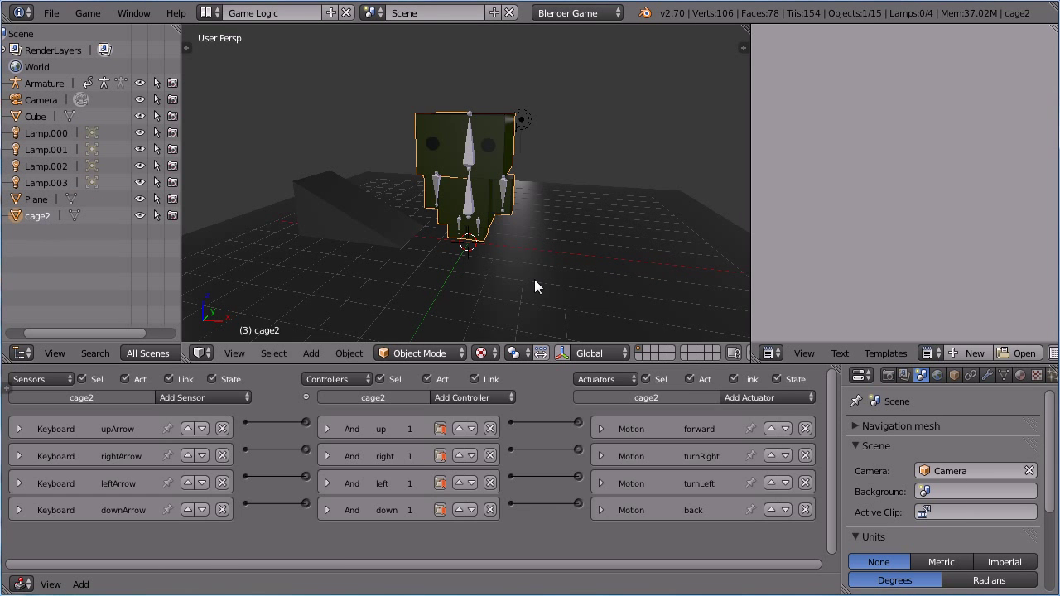
pyautogui.moveTo(844, 404); pyautogui.dragTo(817, 406)
pyautogui.click(1043, 375)
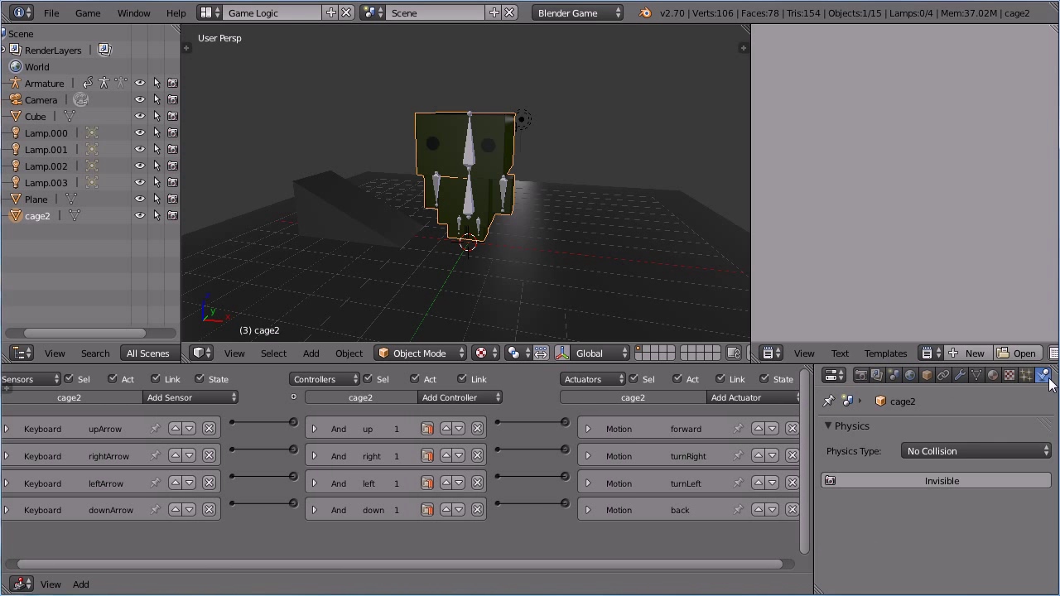
pyautogui.click(959, 449)
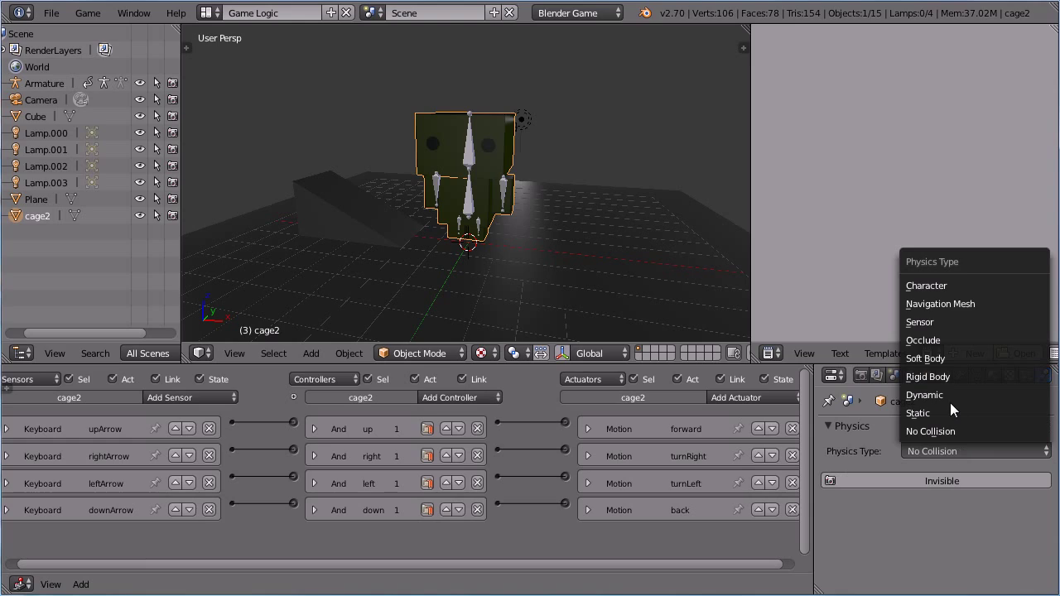
pyautogui.click(986, 285)
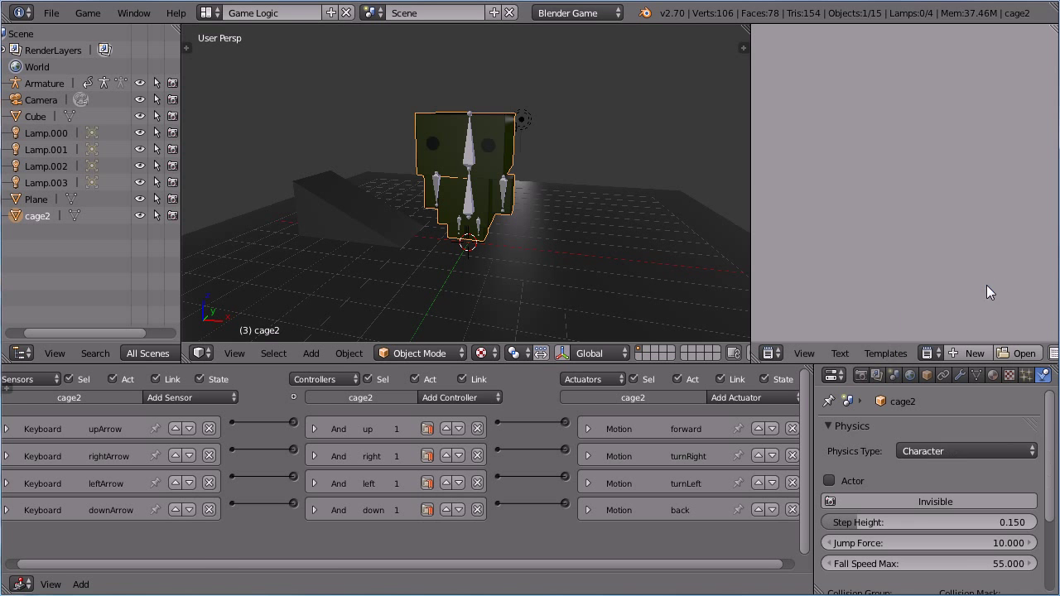
pyautogui.click(933, 499)
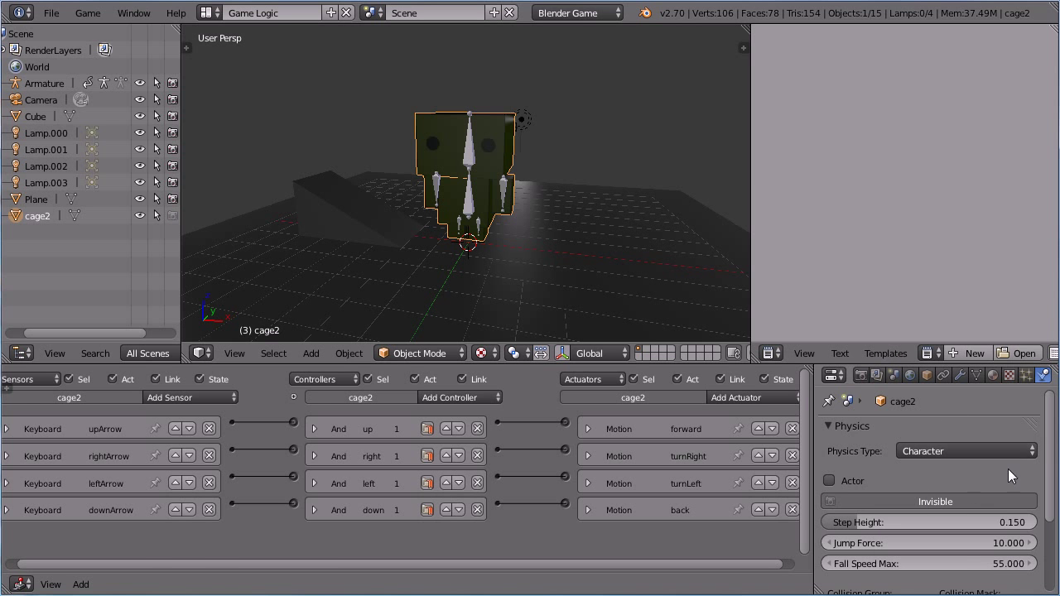
# - Enable Collision Bounds on cage2 using Convex Hull bounds
pyautogui.scroll(-4, 1035, 538)
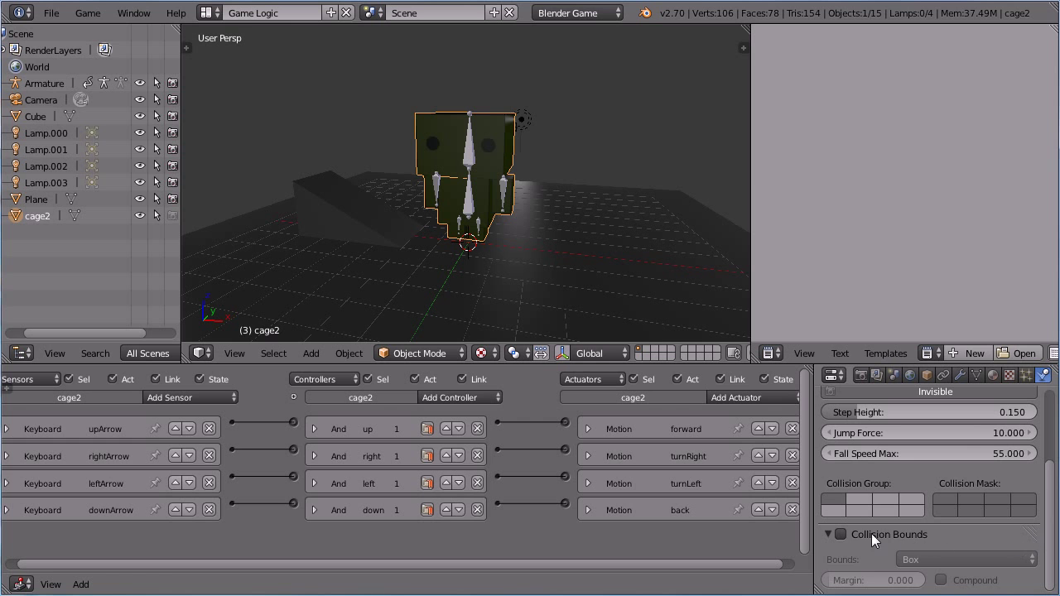
pyautogui.click(842, 533)
pyautogui.click(954, 559)
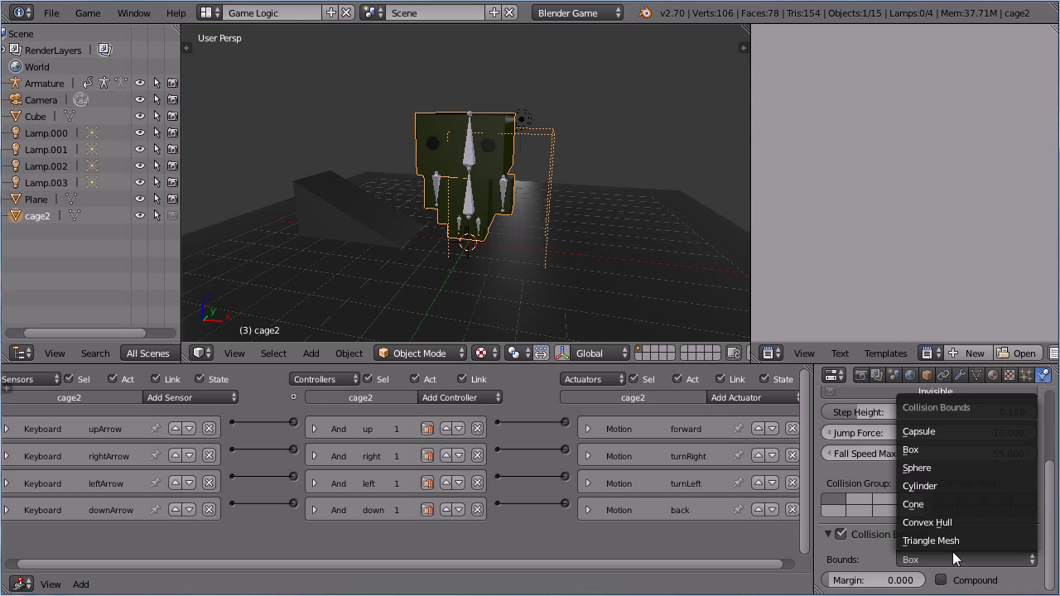
pyautogui.click(997, 523)
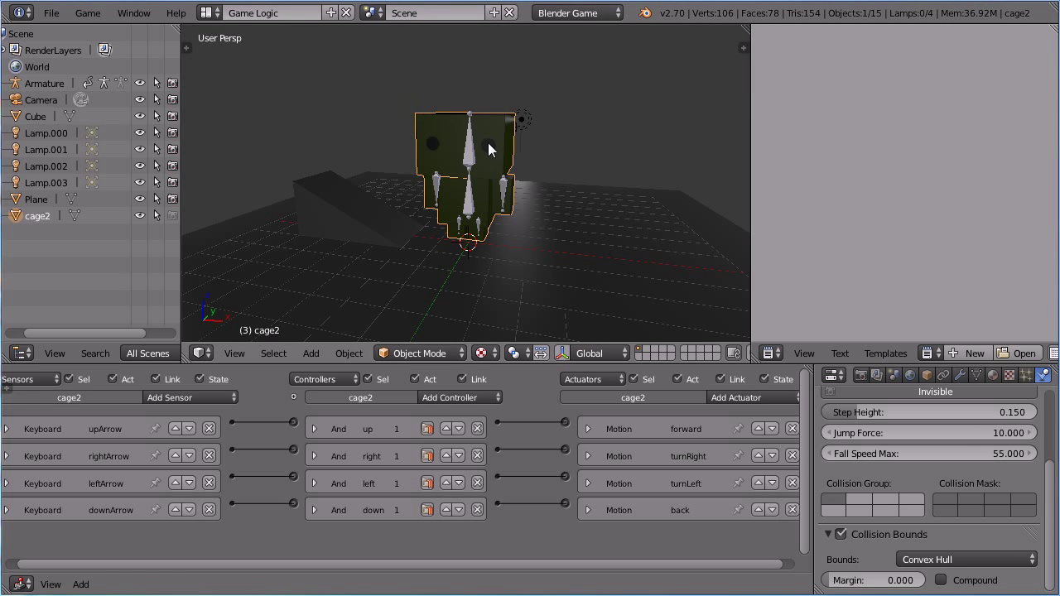
# - Apply cage2's location, then its rotation and scale
pyautogui.click(344, 350)
pyautogui.moveTo(359, 228)
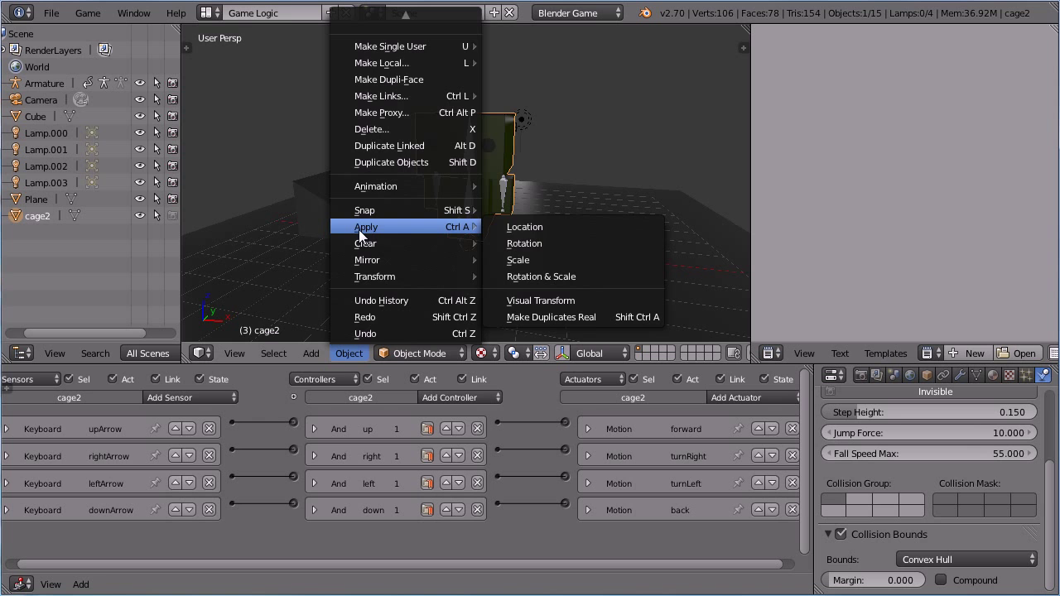
pyautogui.click(534, 229)
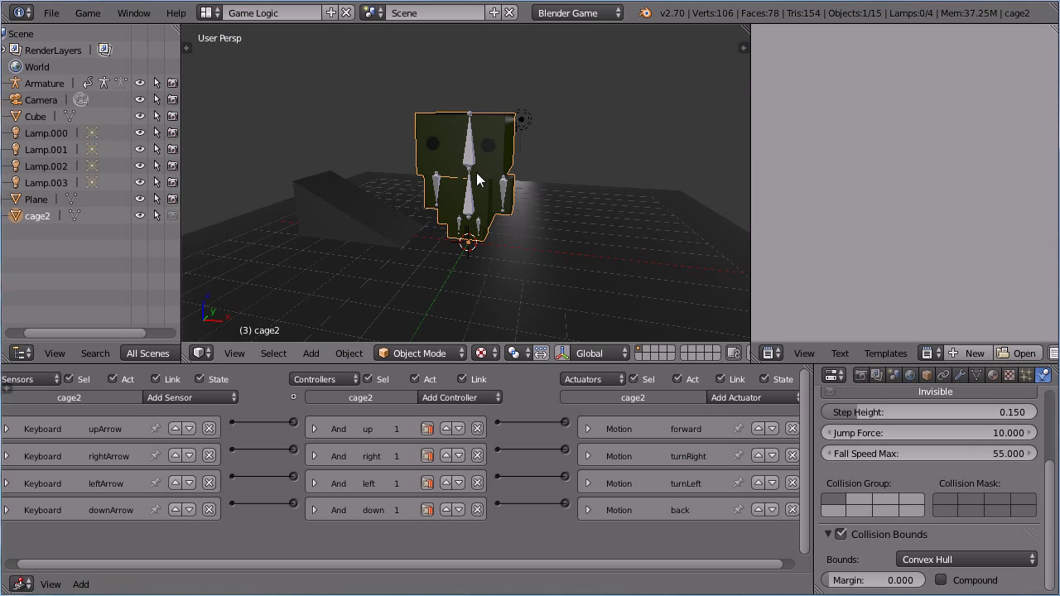
pyautogui.click(350, 354)
pyautogui.moveTo(468, 228)
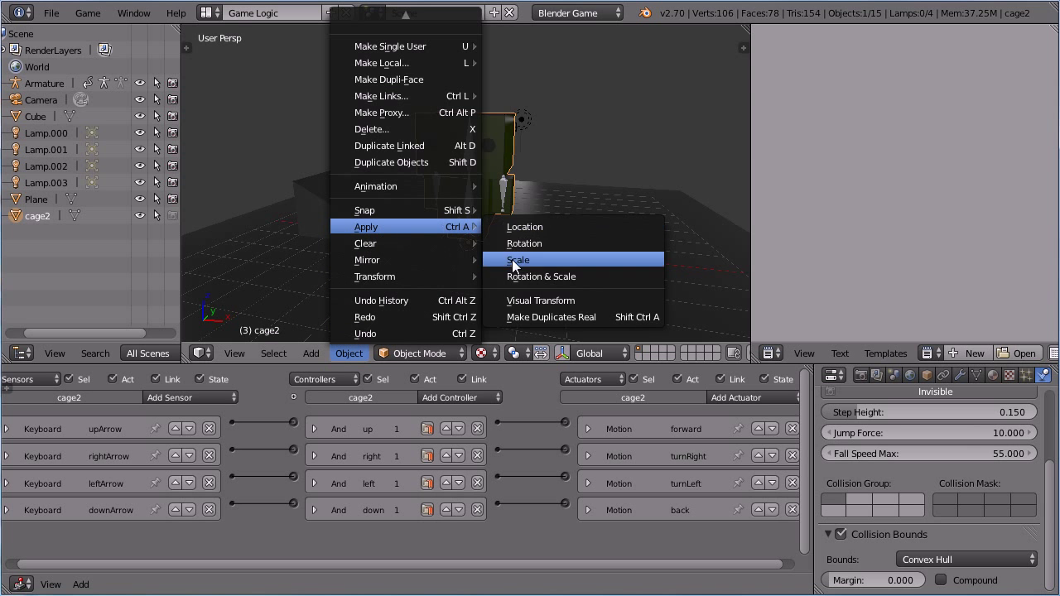
pyautogui.click(614, 276)
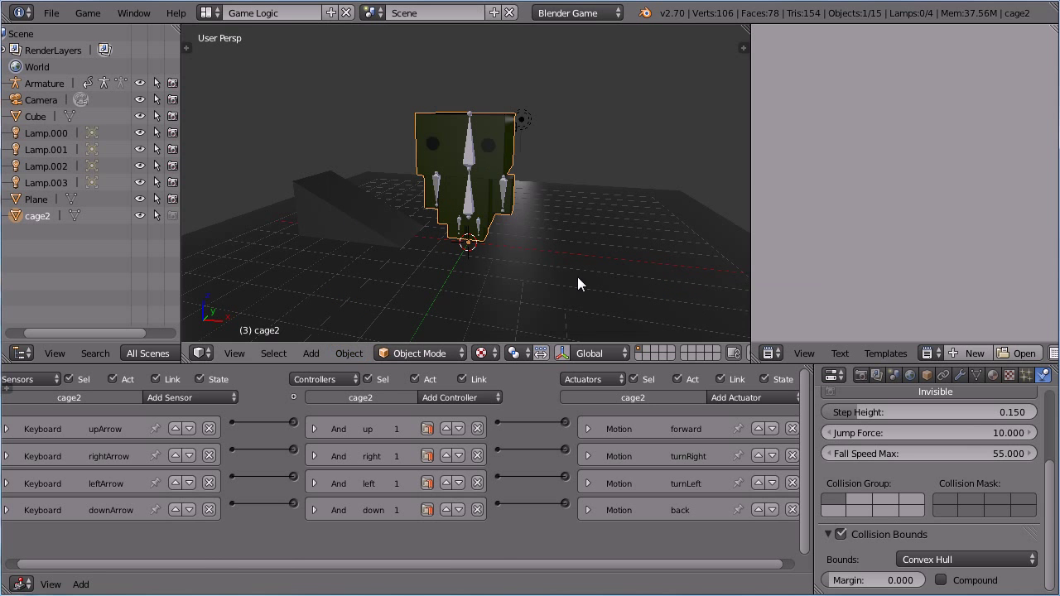
# - Parent the Armature to cage2 using Object (Keep Transform)
pyautogui.click(45, 86)
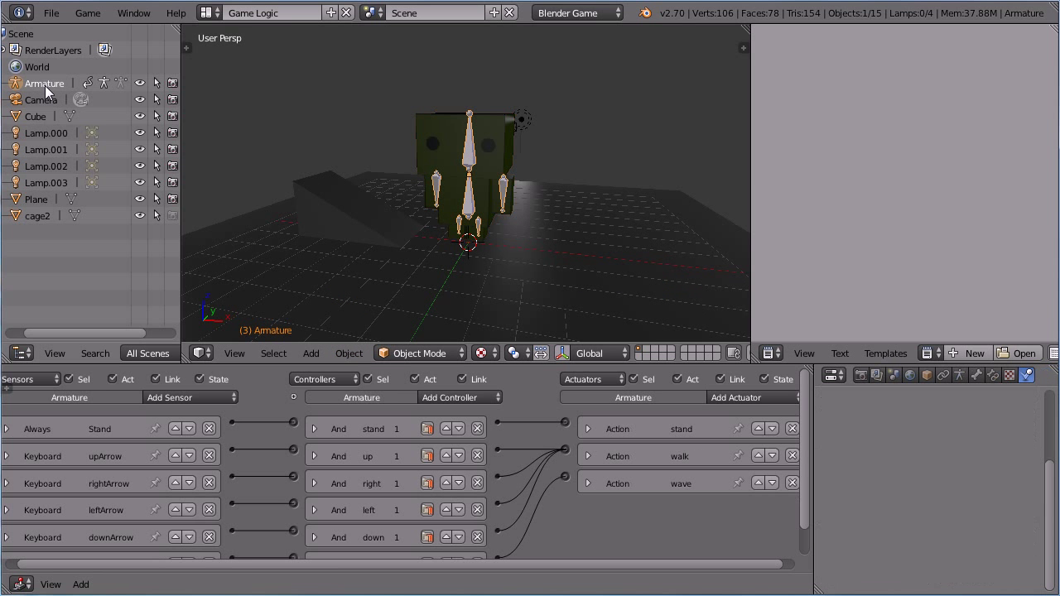
pyautogui.click(37, 217)
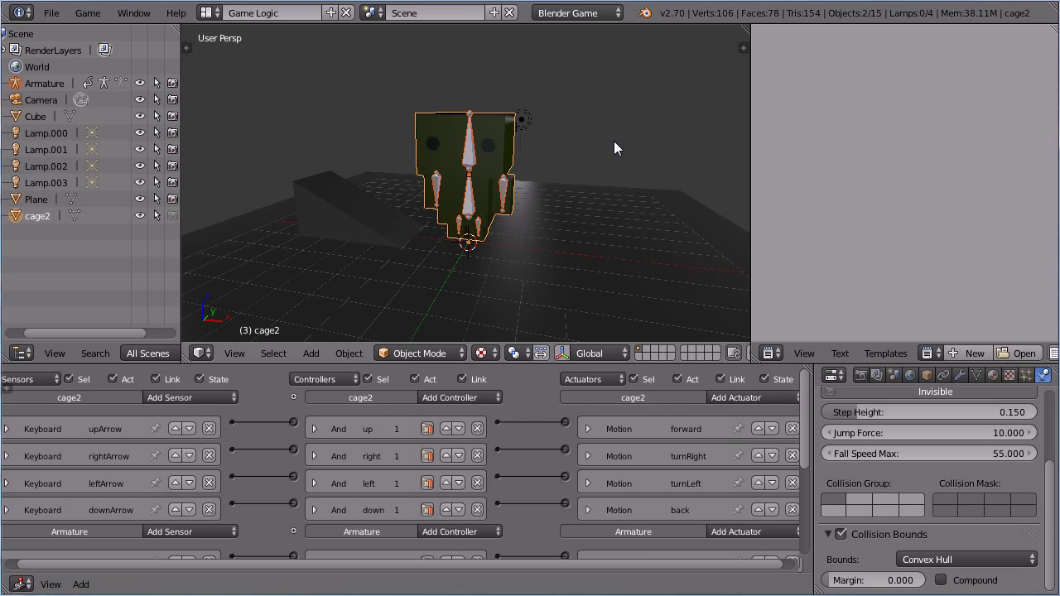
pyautogui.hotkey('ctrl', 'p')
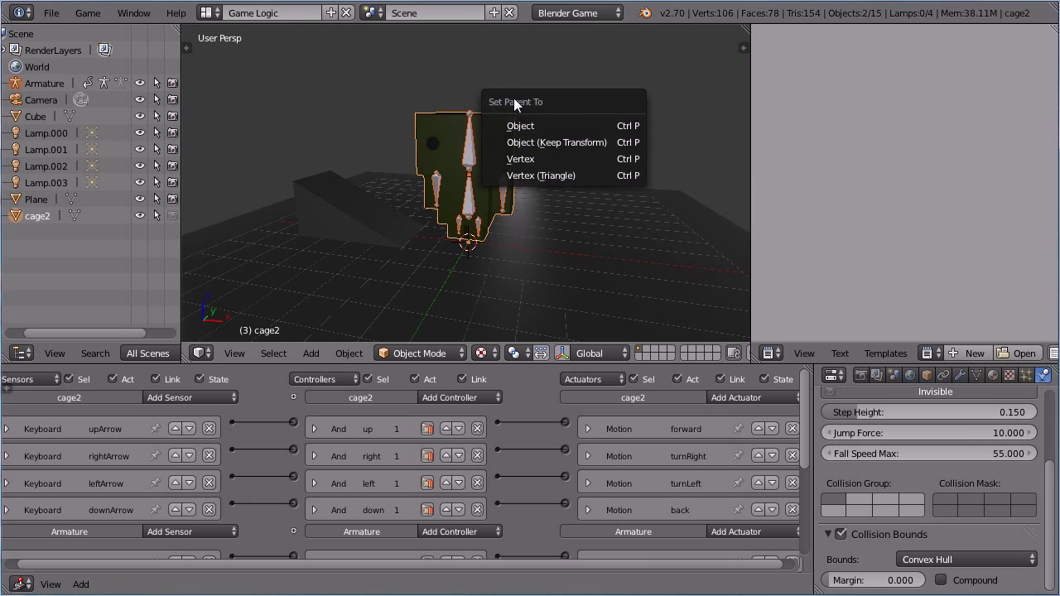
pyautogui.click(624, 143)
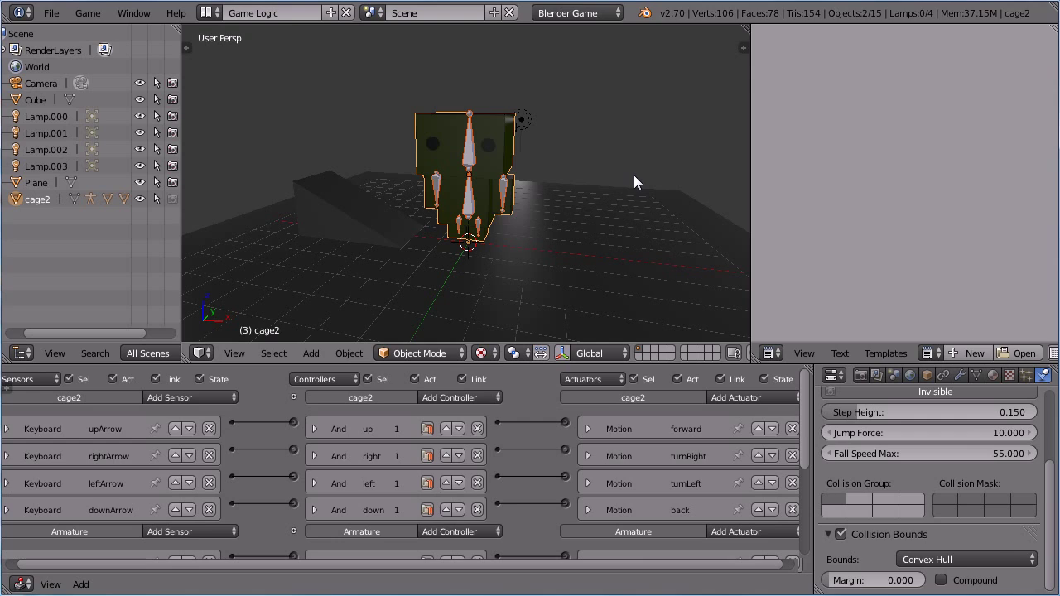
pyautogui.press('p')
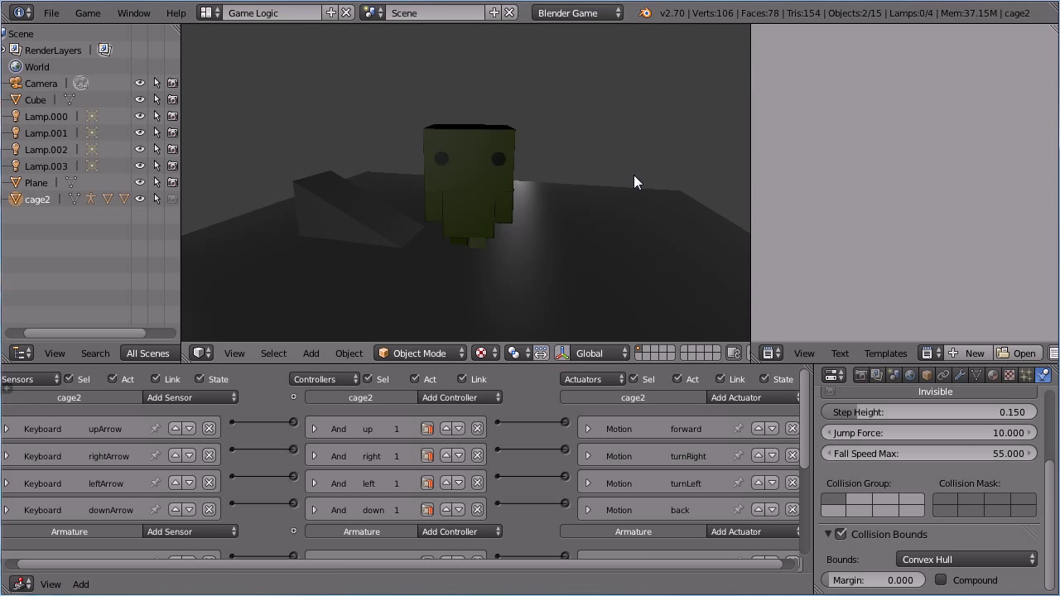
pyautogui.press('Left')
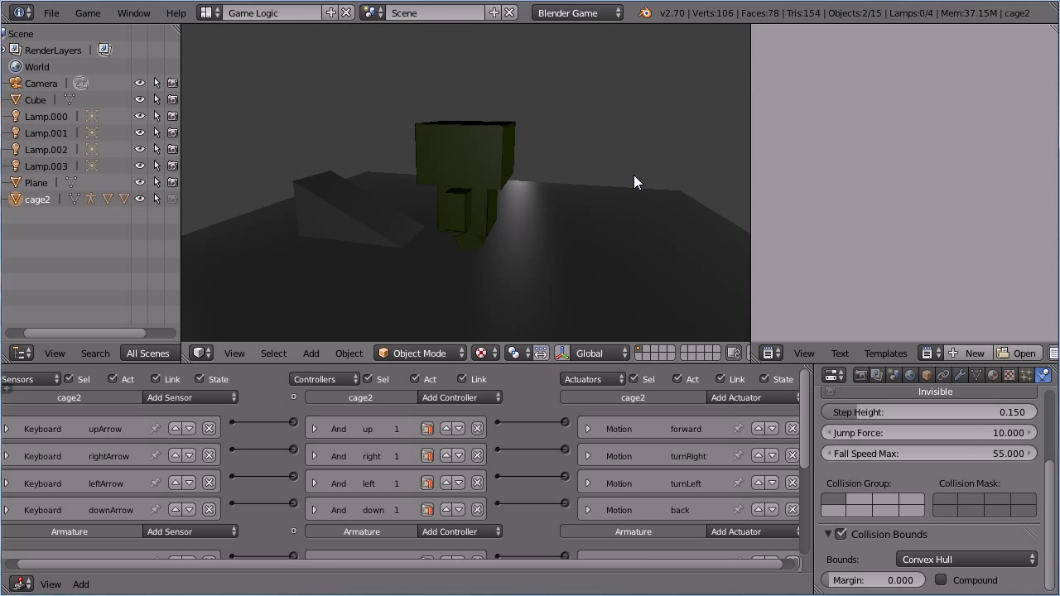
pyautogui.press('Up')
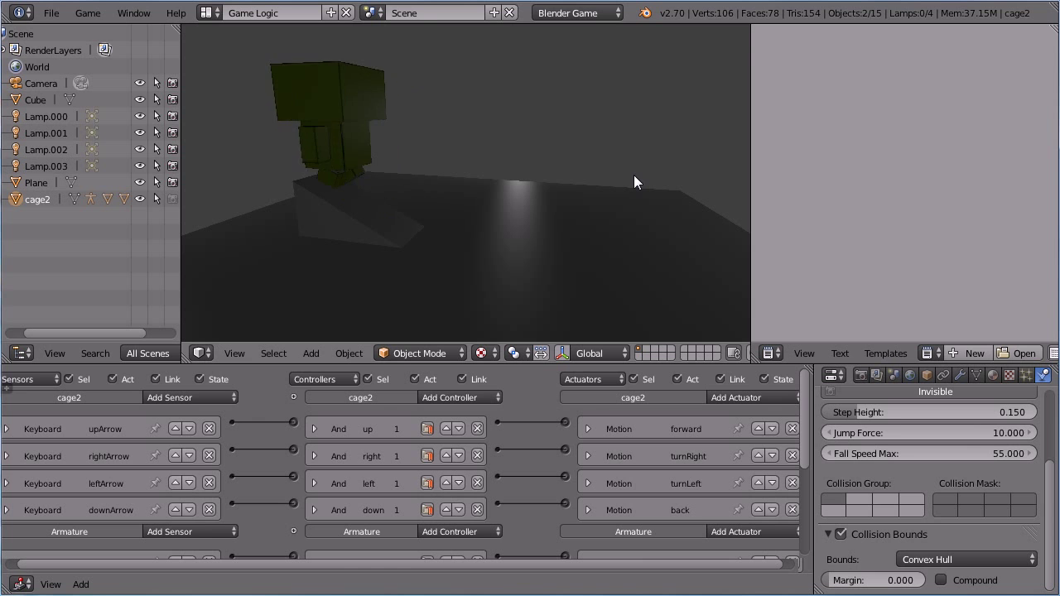
pyautogui.press('Up')
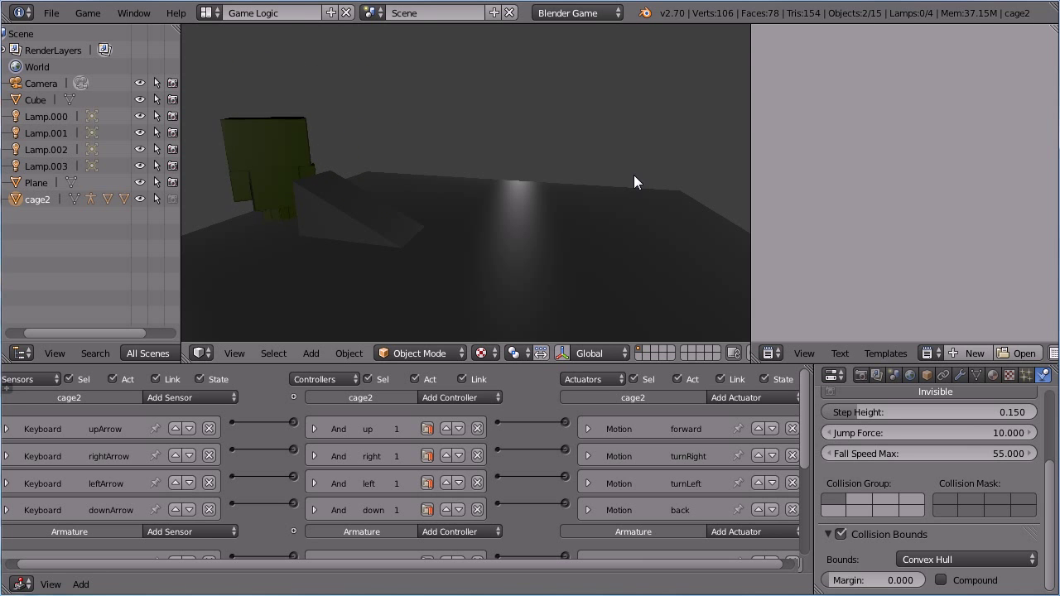
pyautogui.press('Right')
pyautogui.press('Up')
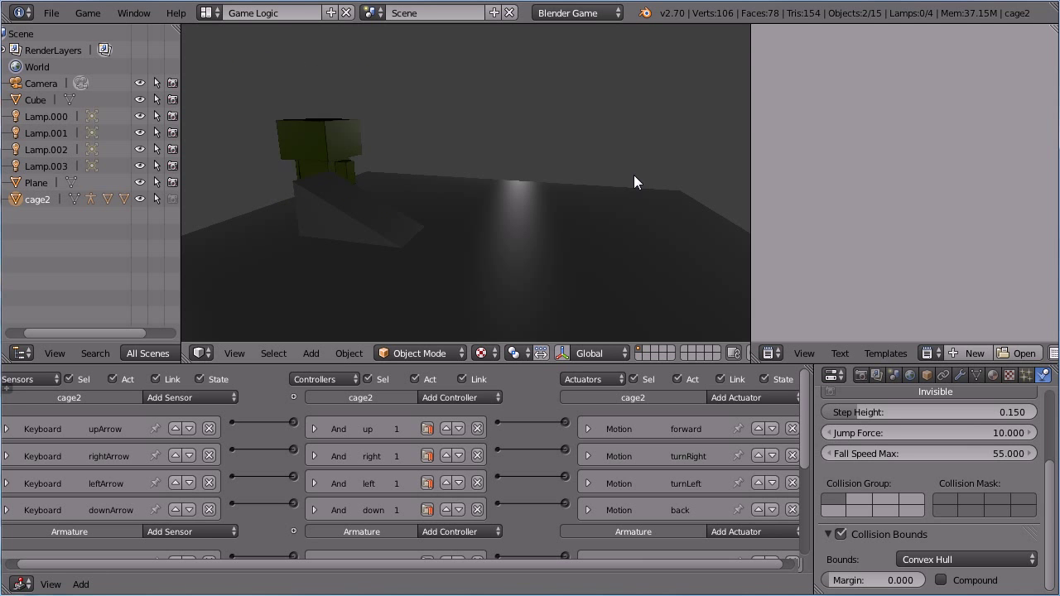
pyautogui.press('Right')
pyautogui.press('Up')
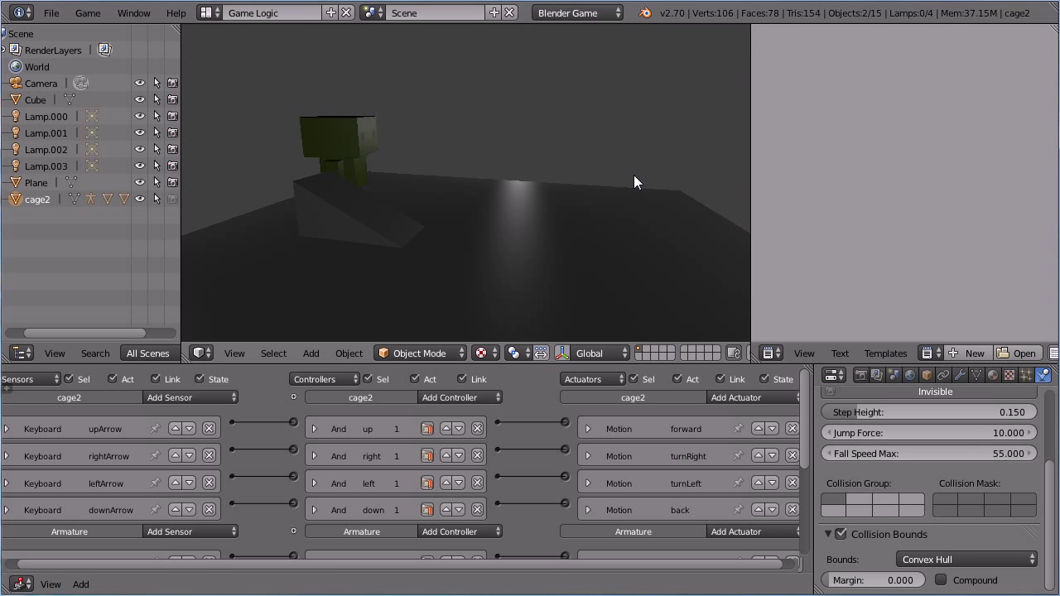
pyautogui.press('Up')
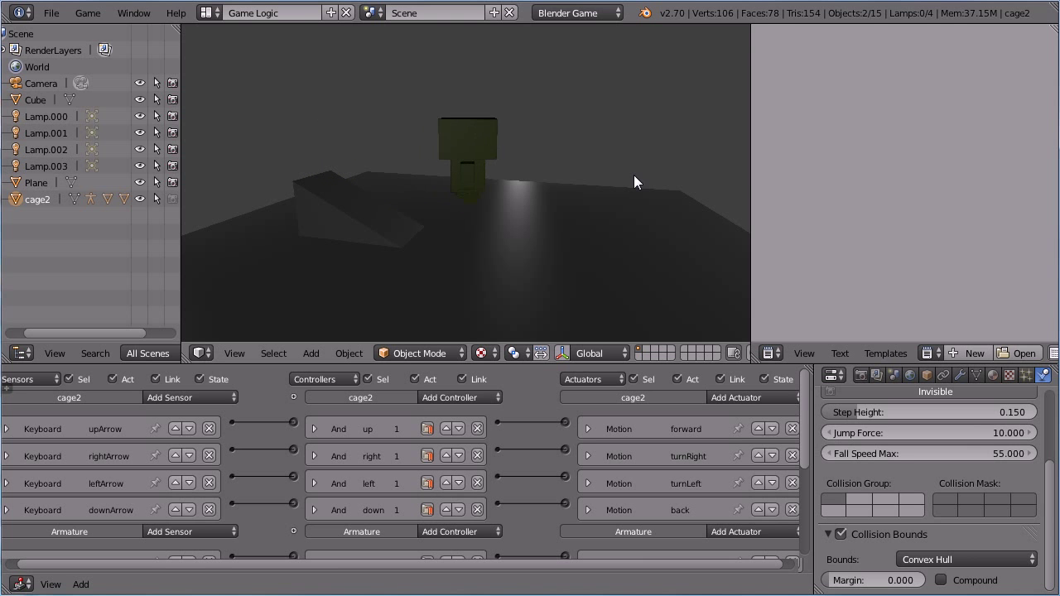
pyautogui.press('Right')
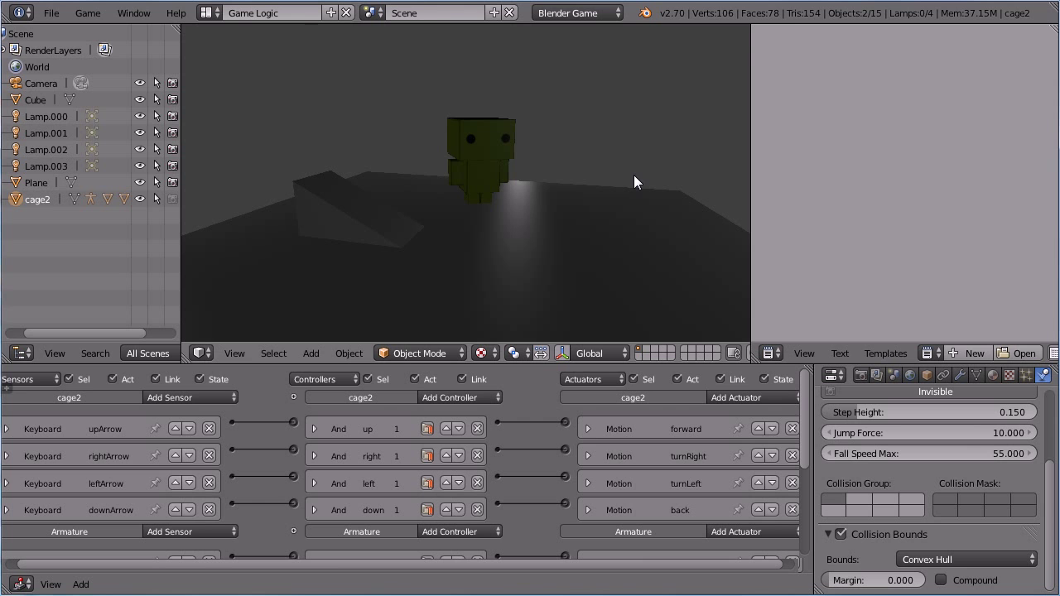
pyautogui.press('Up')
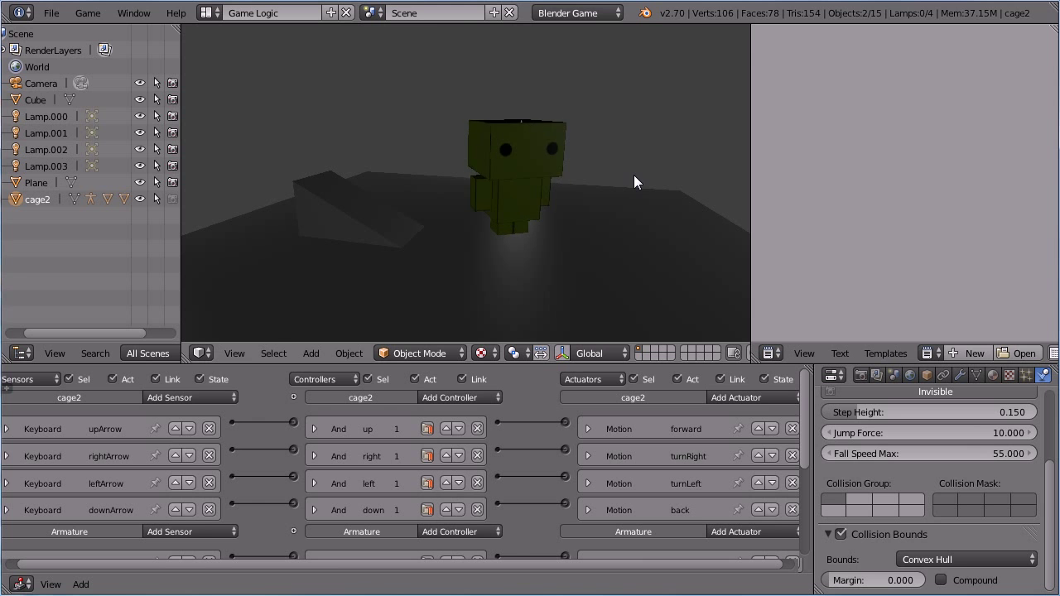
pyautogui.press('Escape')
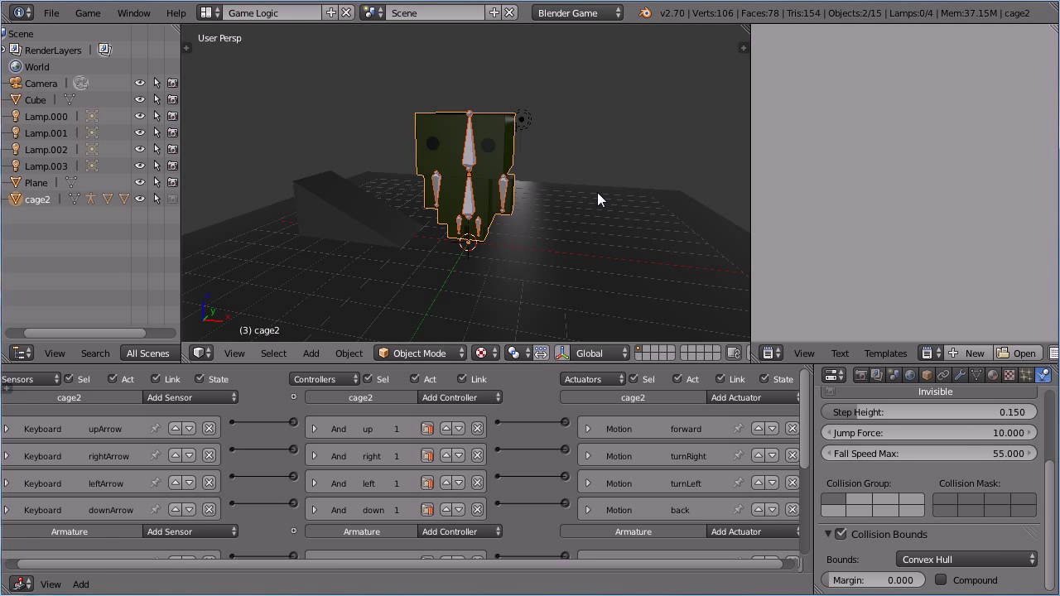
pyautogui.press('p')
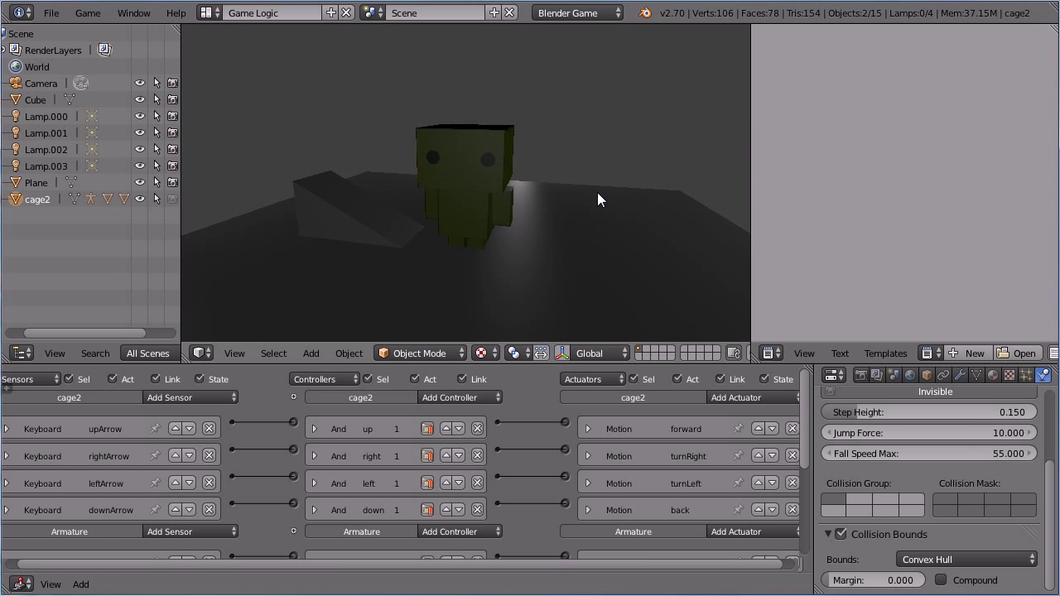
pyautogui.press('Up')
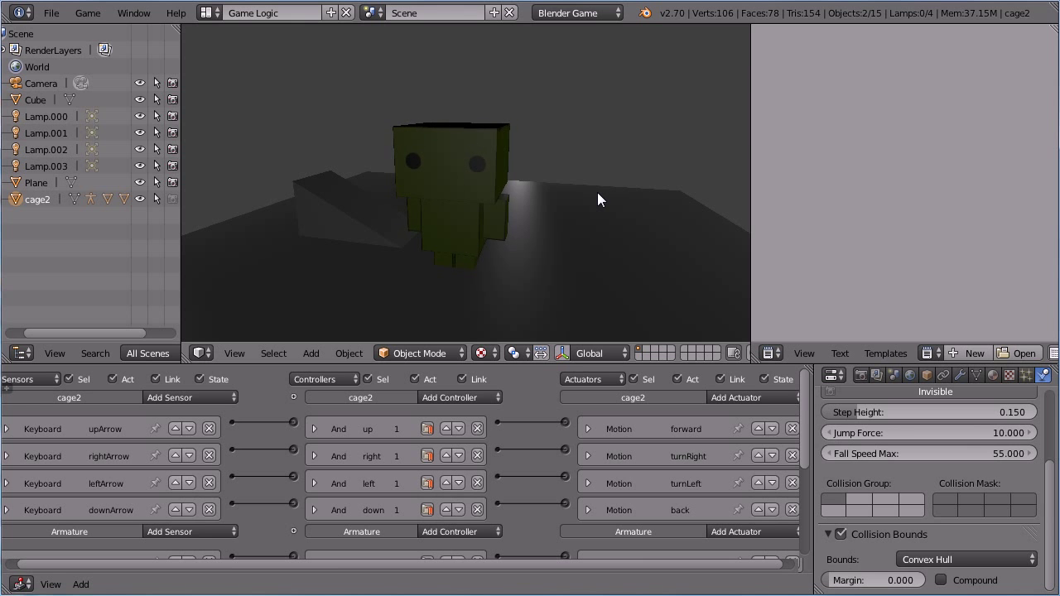
pyautogui.press('Left')
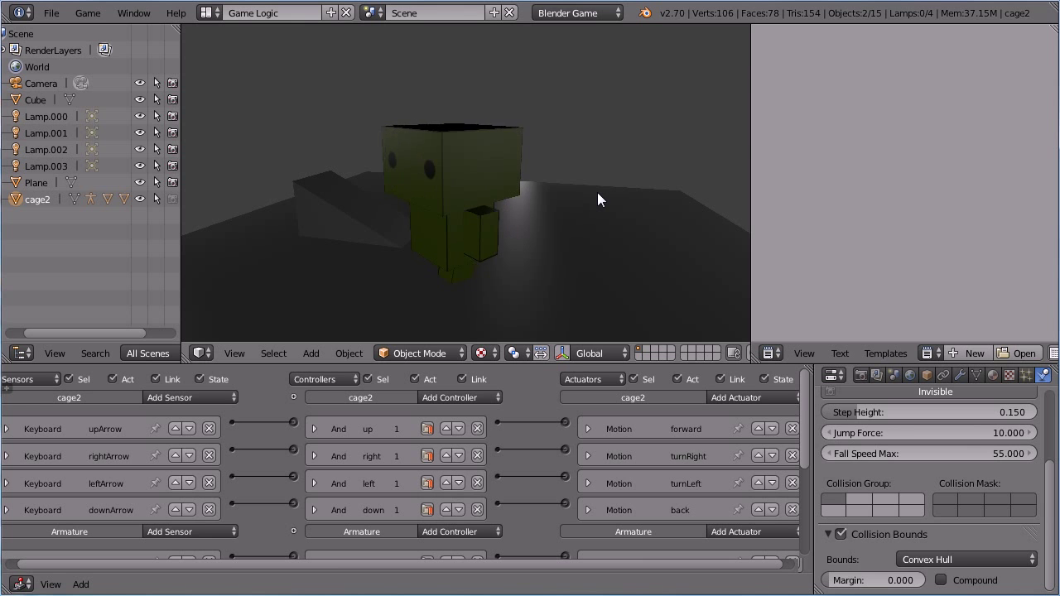
pyautogui.press('Right')
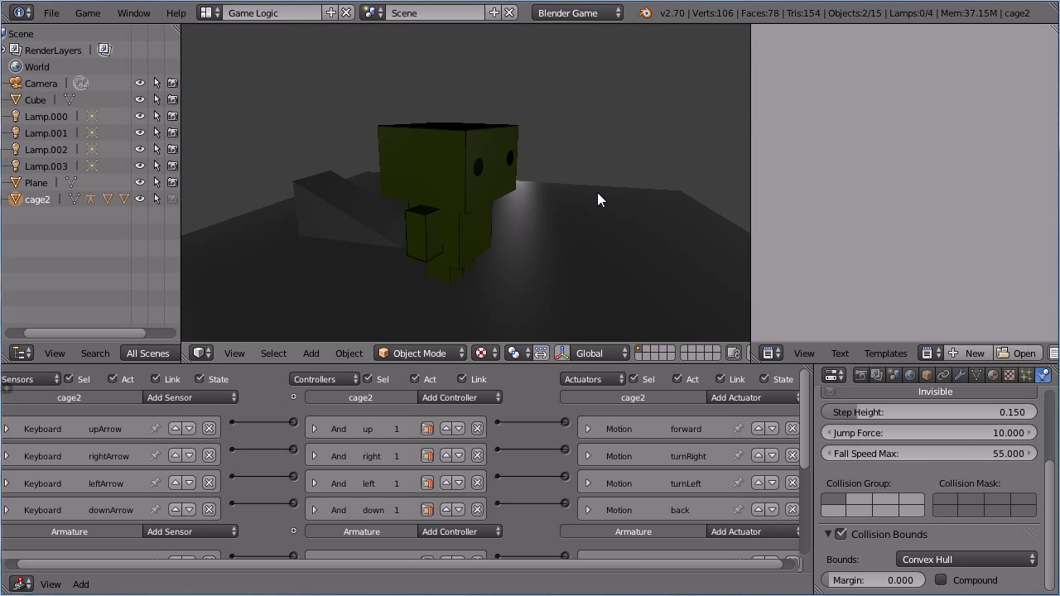
pyautogui.press('Escape')
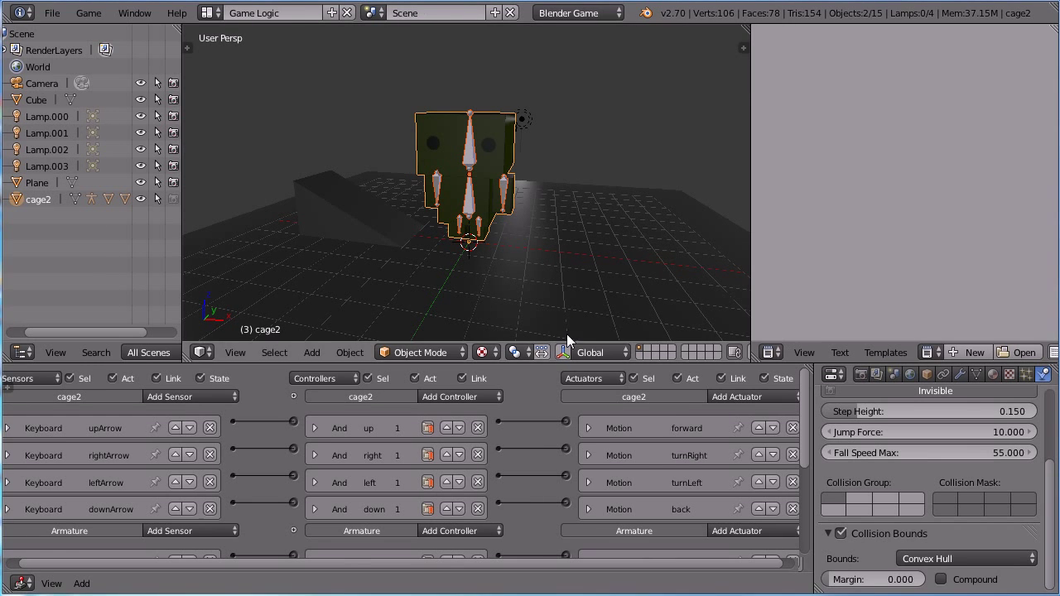
# - Expand the forward Motion actuator and check its motion types without changing them
pyautogui.click(588, 427)
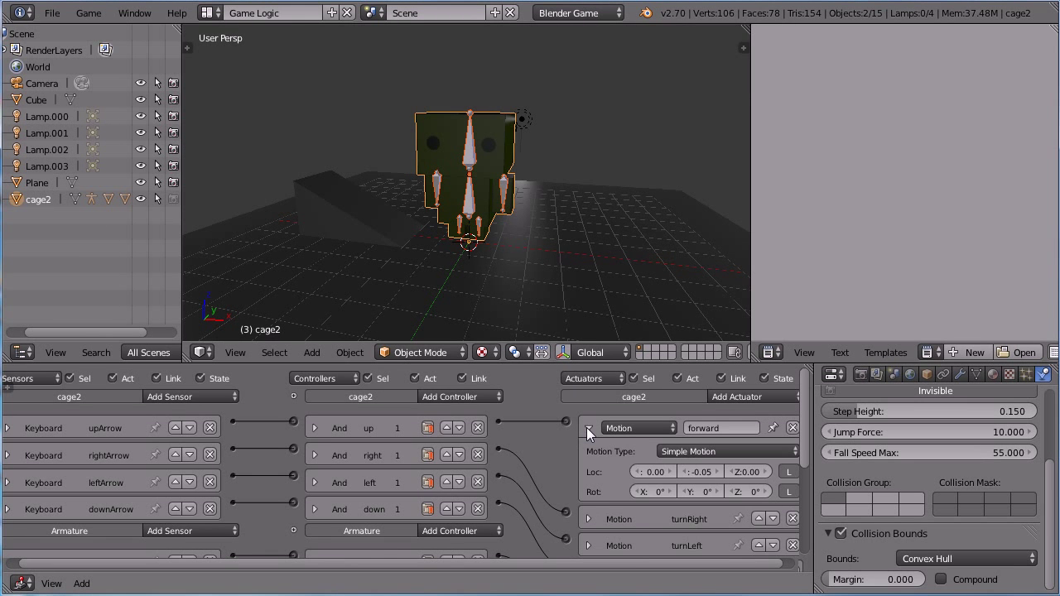
pyautogui.click(743, 453)
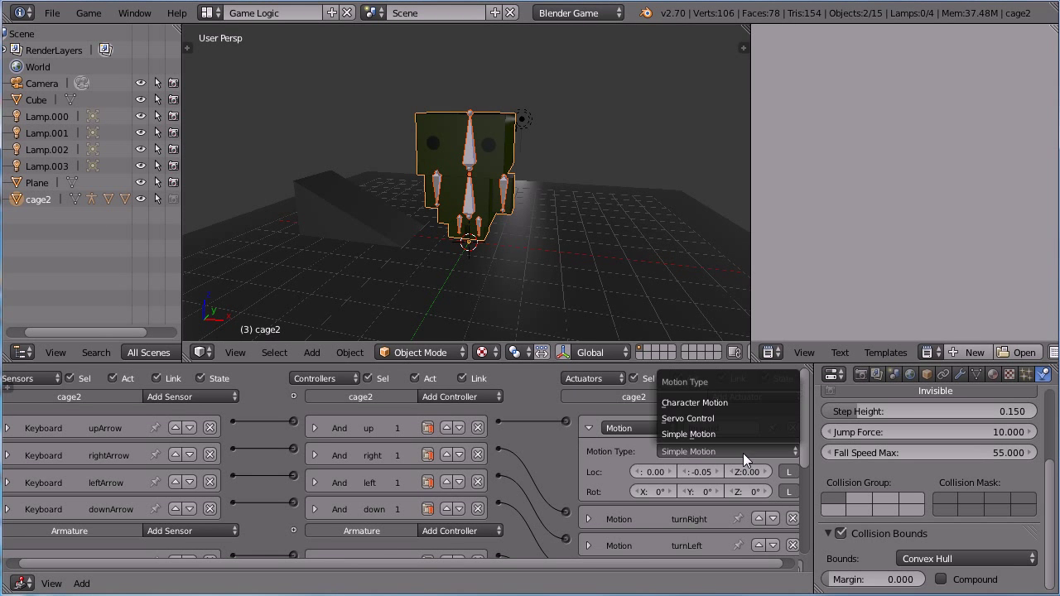
pyautogui.click(667, 434)
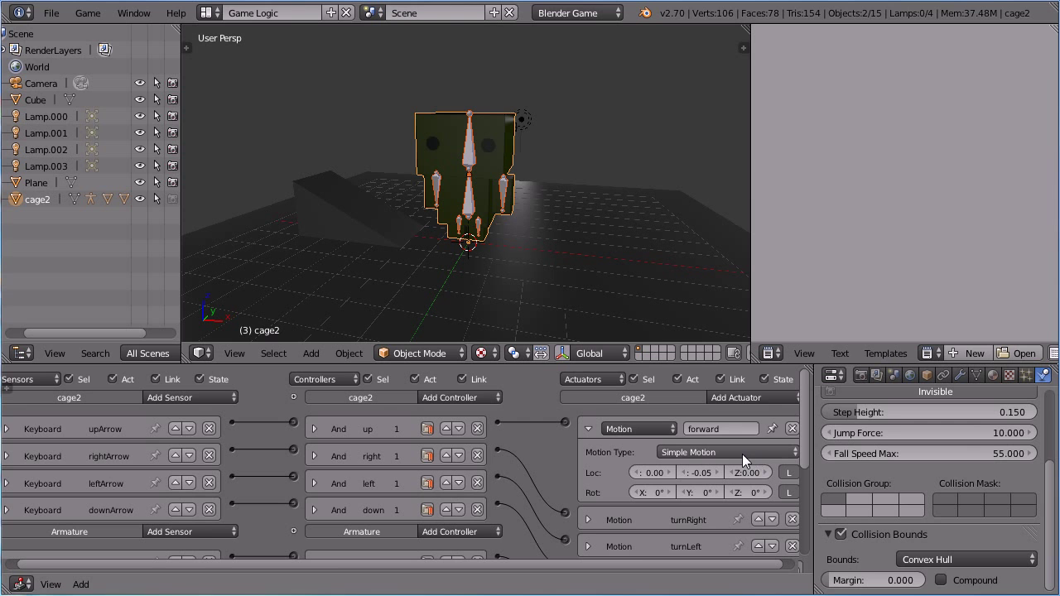
# - Switch the forward actuator to Character Motion with Loc Y -0.05
pyautogui.click(741, 453)
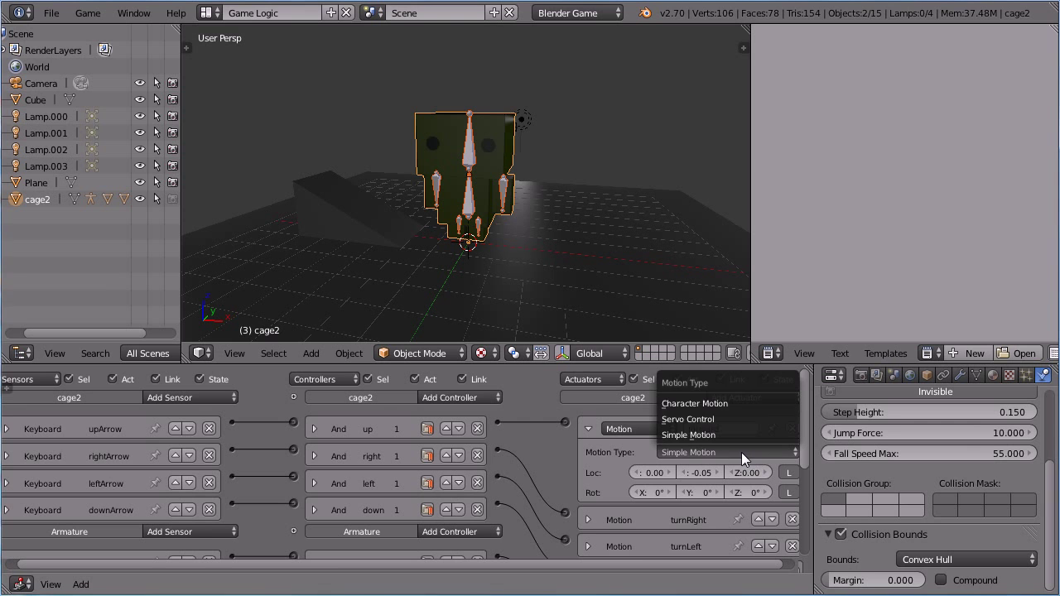
pyautogui.click(754, 403)
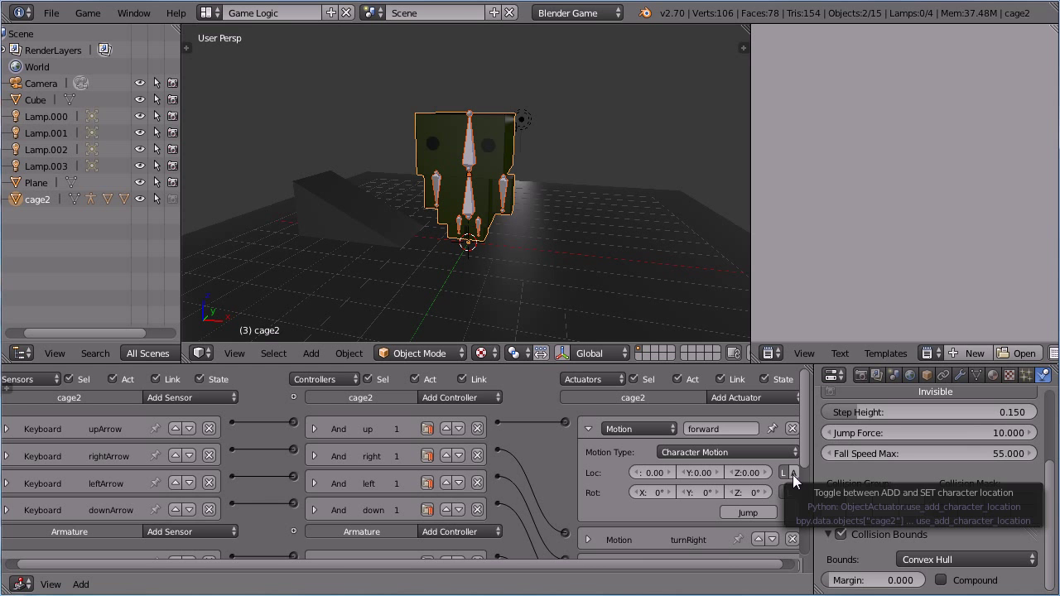
pyautogui.click(697, 475)
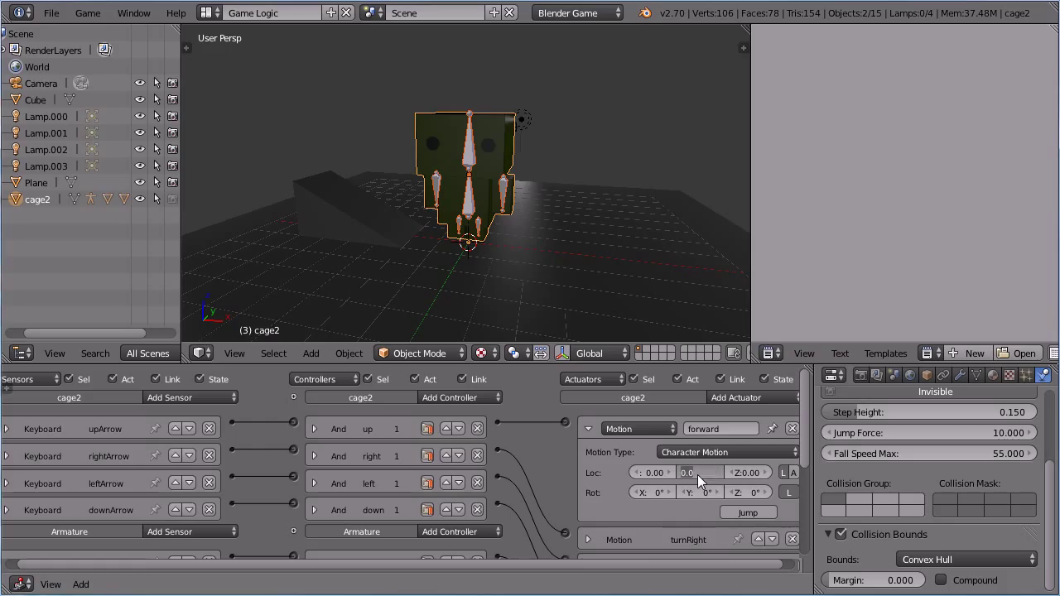
pyautogui.press('BackSpace')
pyautogui.write('-.05')
pyautogui.press('Return')
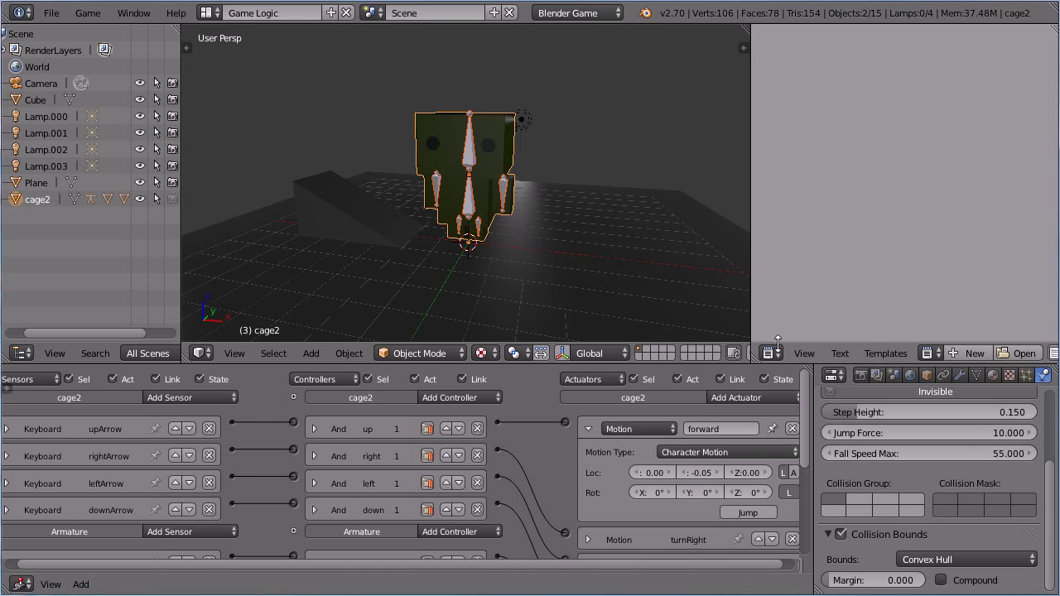
# - Raise cage2's Jump Force to 20 and start the game to test it
pyautogui.click(740, 449)
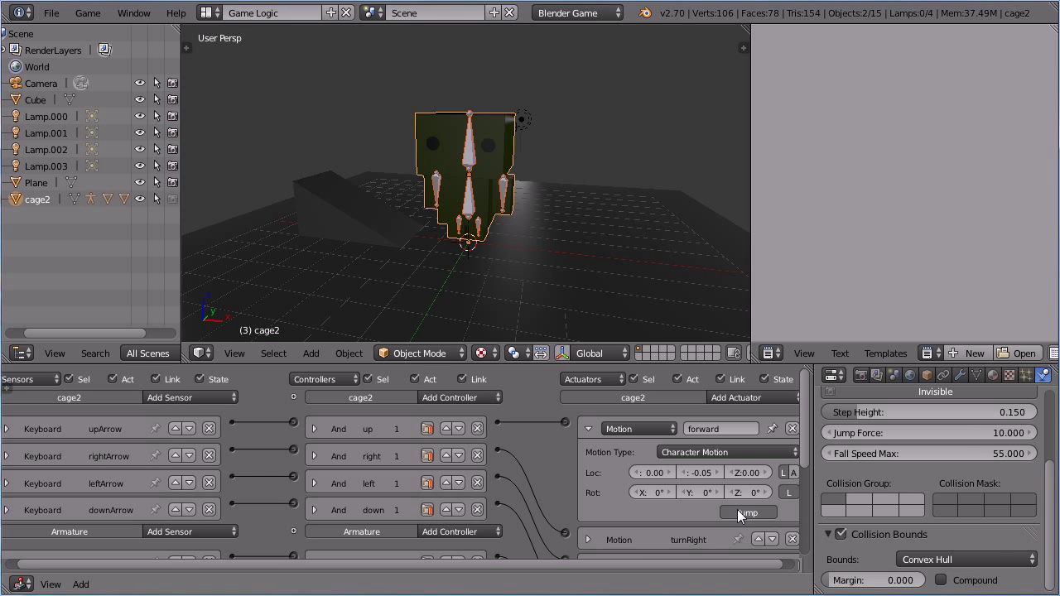
pyautogui.click(981, 434)
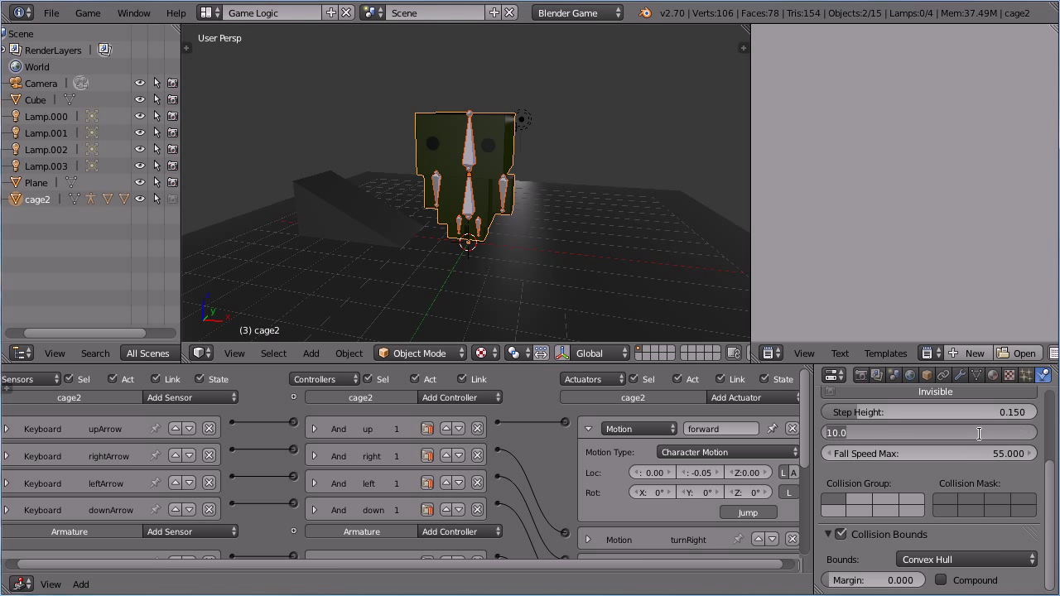
pyautogui.write('20')
pyautogui.press('Return')
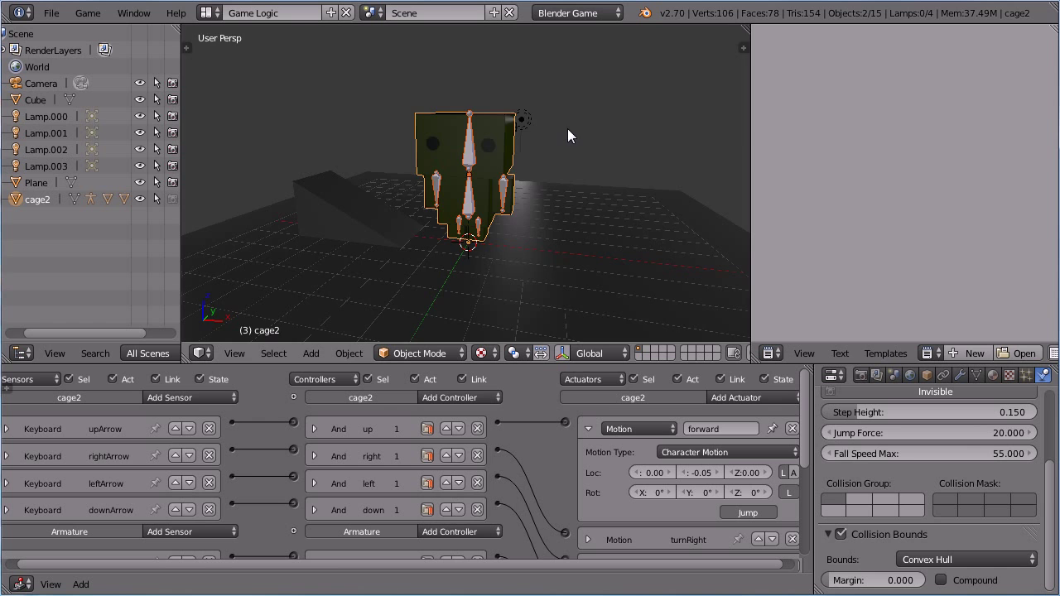
pyautogui.press('p')
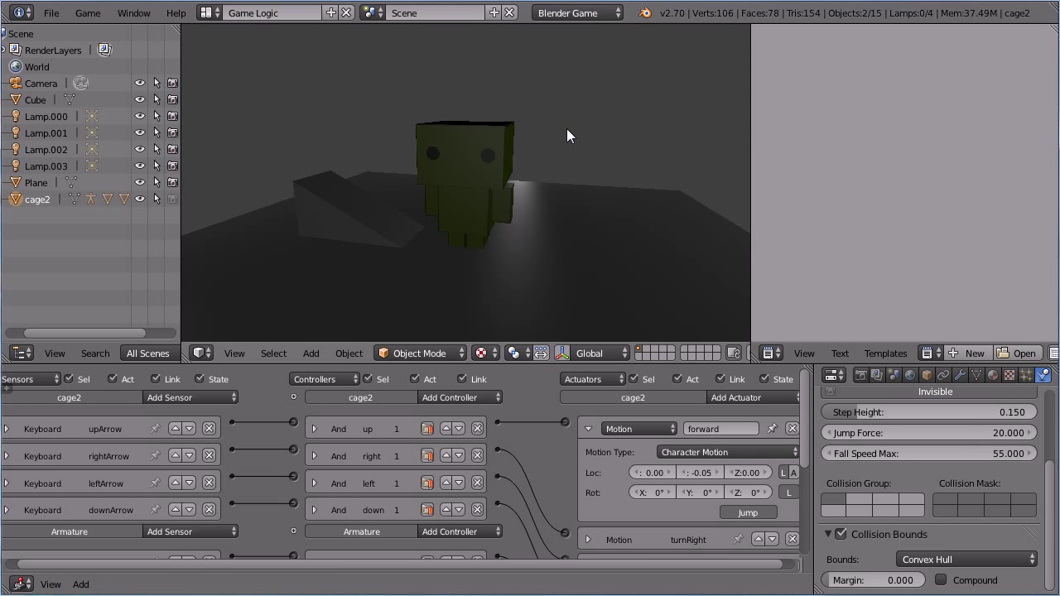
# - Jump the character twice with the stronger force-20 jump, stop the game, then rerun it to jump while moving
pyautogui.press('Up')
pyautogui.press('space')
pyautogui.press('space')
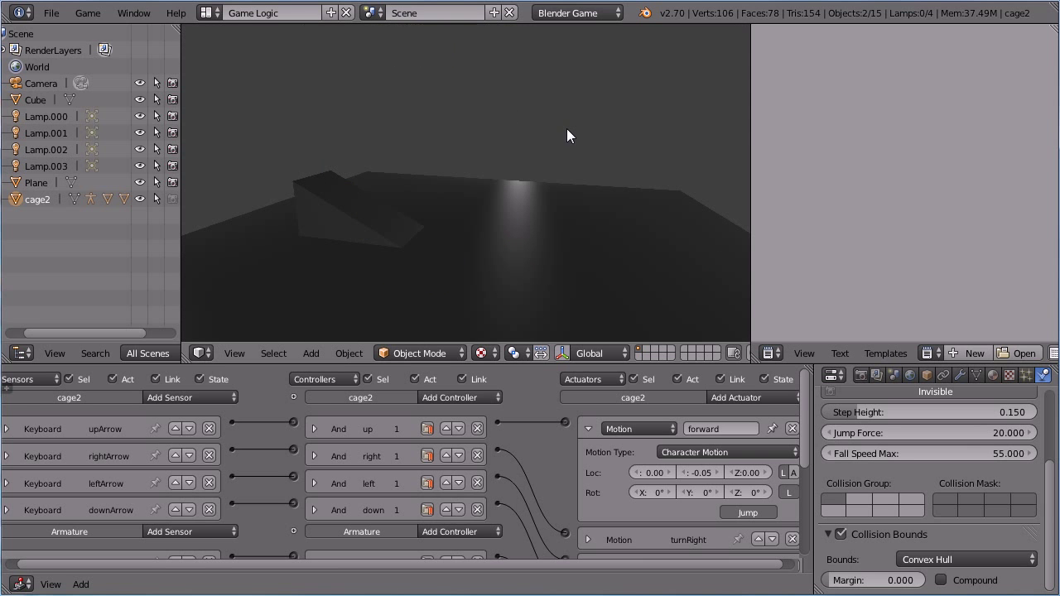
pyautogui.press('space')
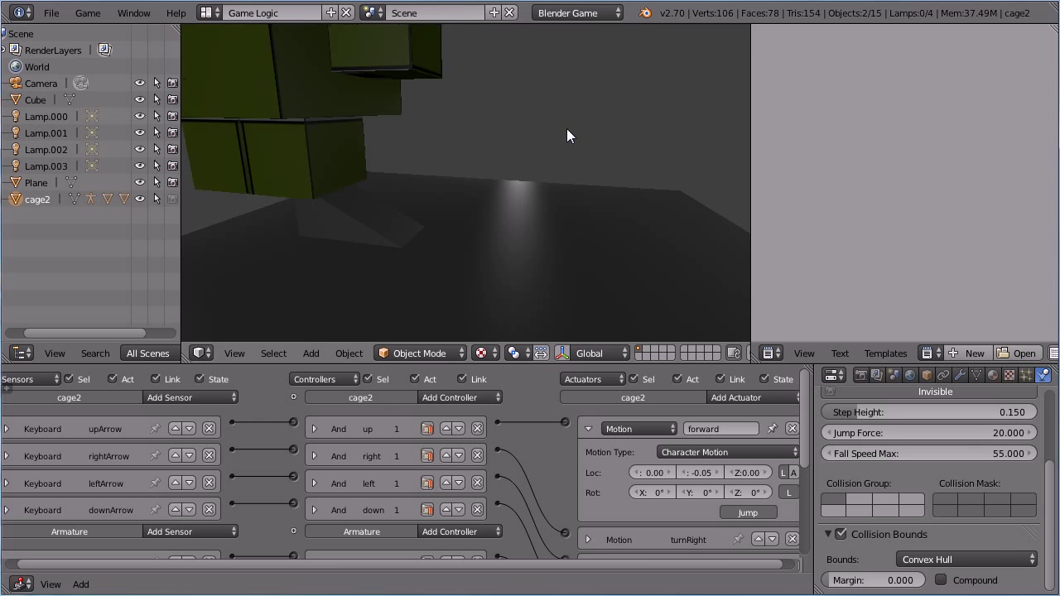
pyautogui.press('Escape')
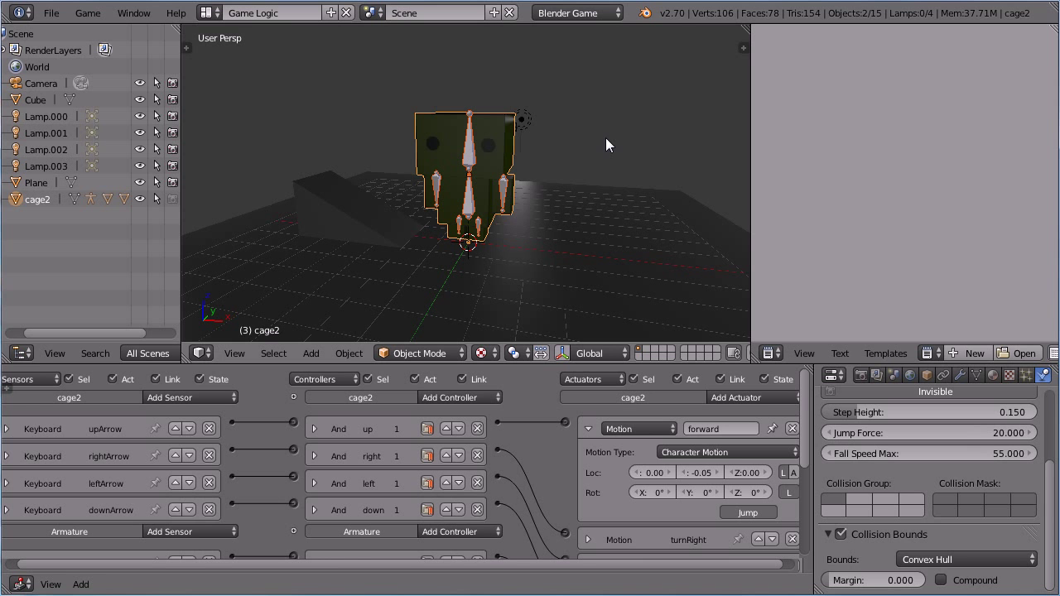
pyautogui.press('p')
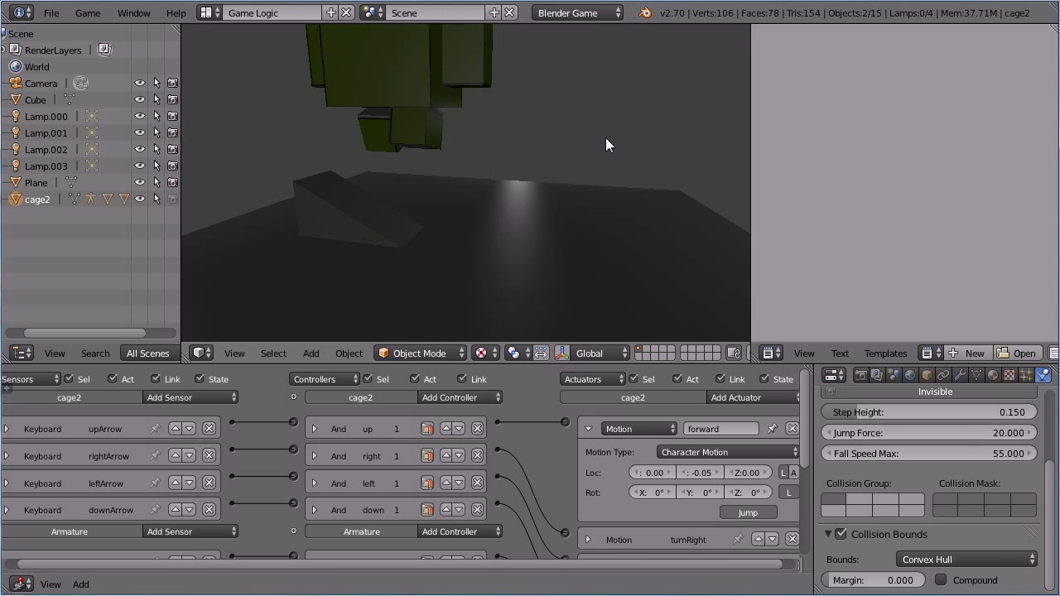
pyautogui.press('Down')
pyautogui.press('Down')
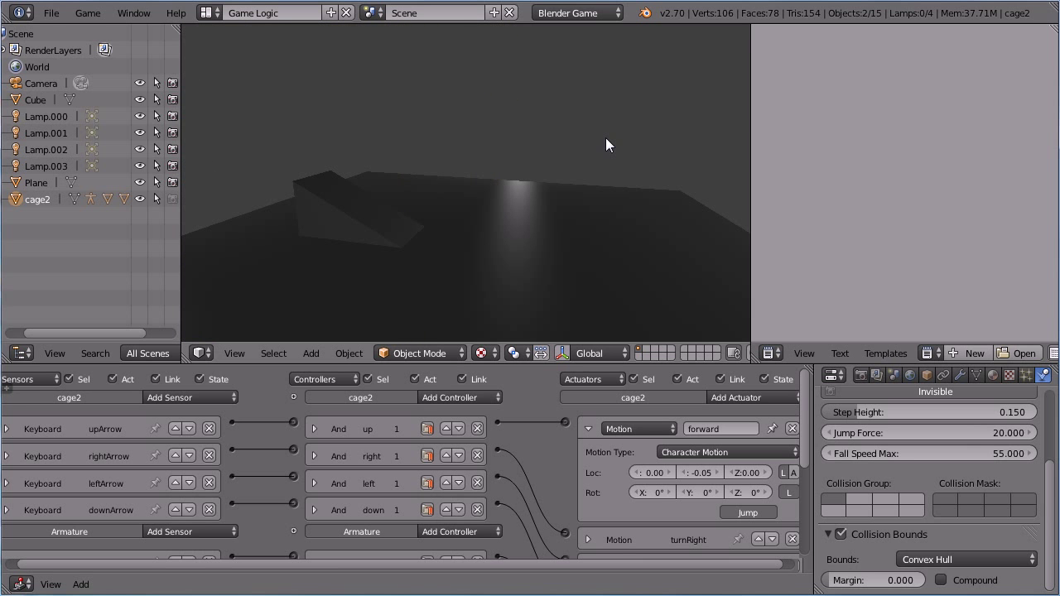